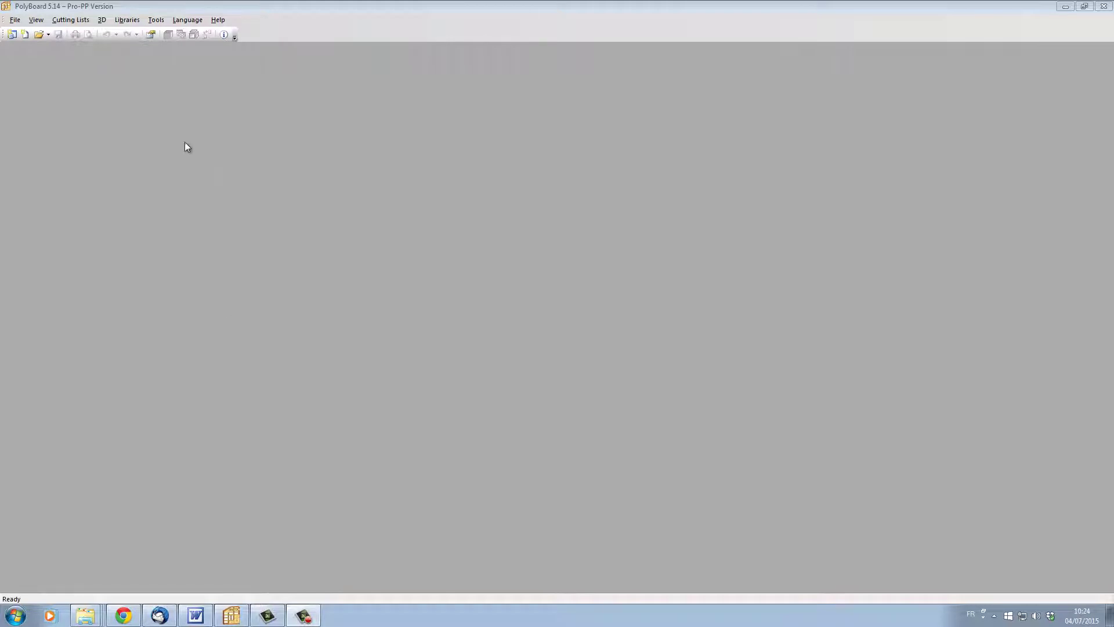
# Step: In the Fittings library, inspect the Blum/hing-000/app hinge's drillings from several angles, then the 0-dow/010 dowel
pyautogui.click(127, 20)
pyautogui.click(132, 119)
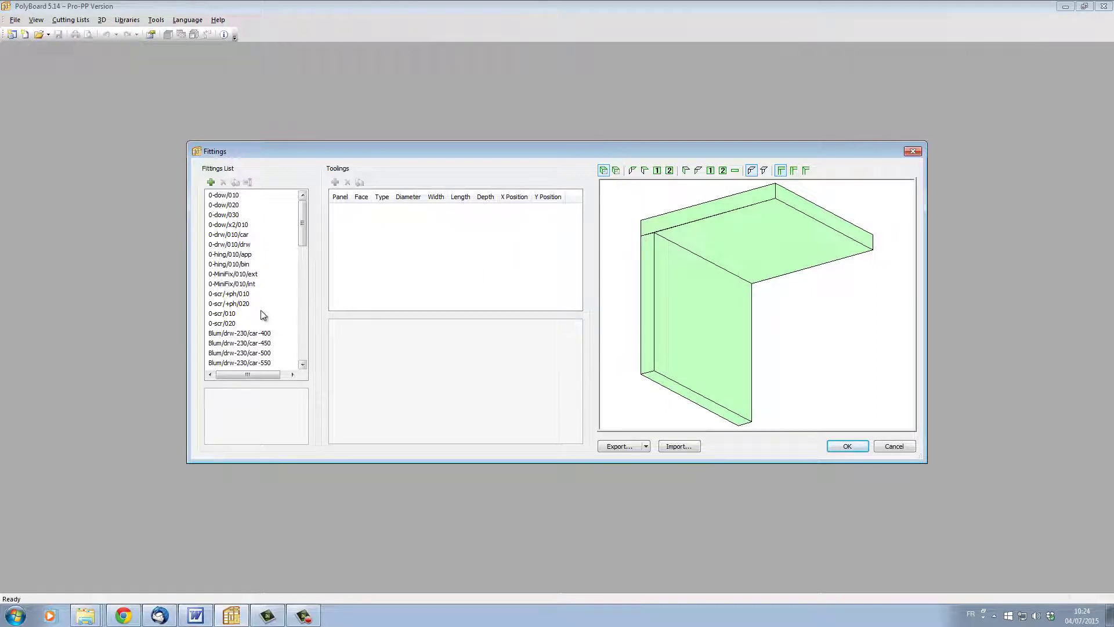
pyautogui.scroll(-4, 252, 310)
pyautogui.click(242, 293)
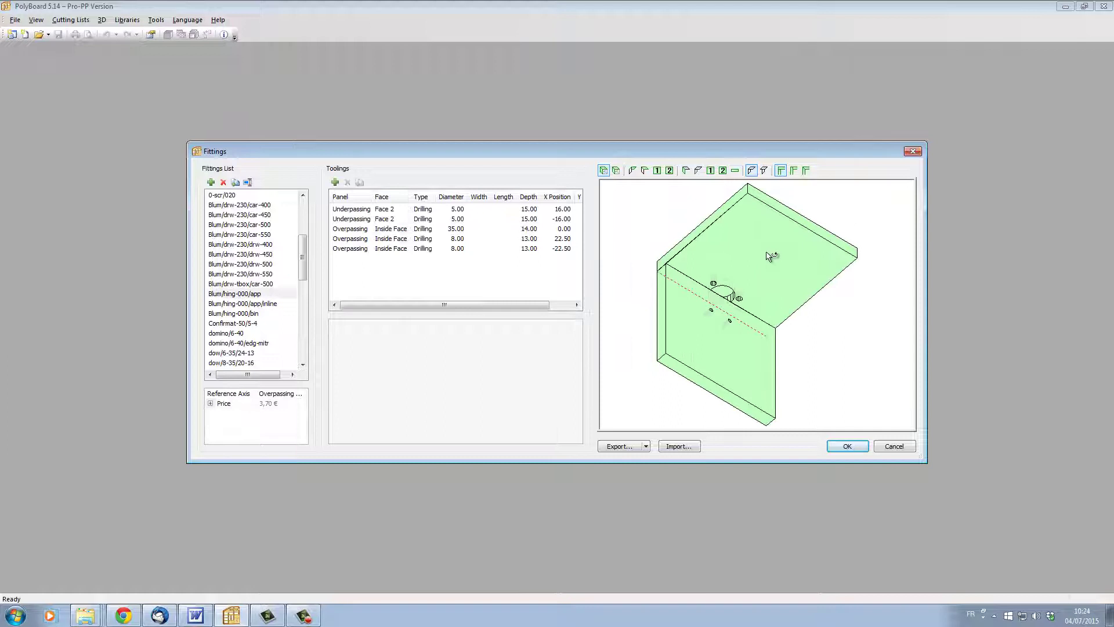
pyautogui.moveTo(821, 281); pyautogui.dragTo(810, 328)
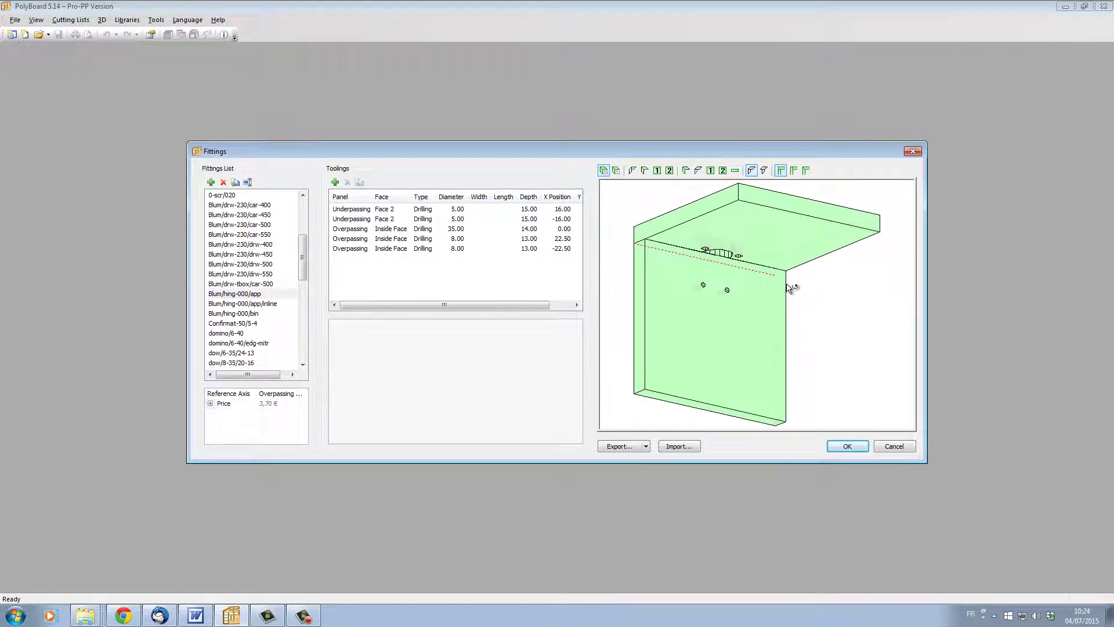
pyautogui.moveTo(654, 280); pyautogui.dragTo(713, 262)
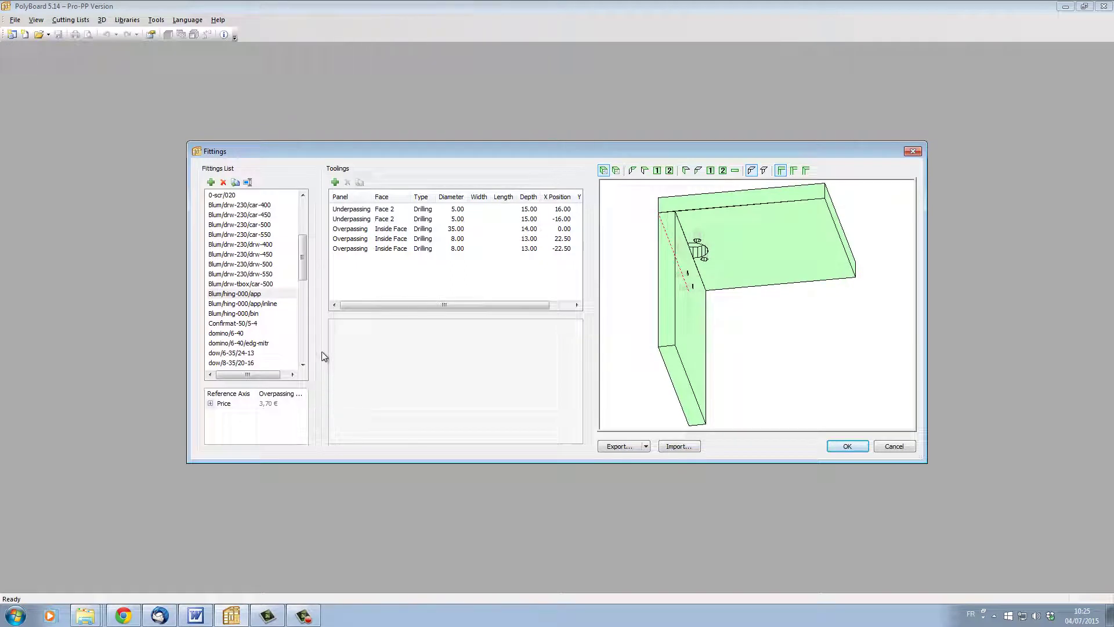
pyautogui.scroll(4, 279, 260)
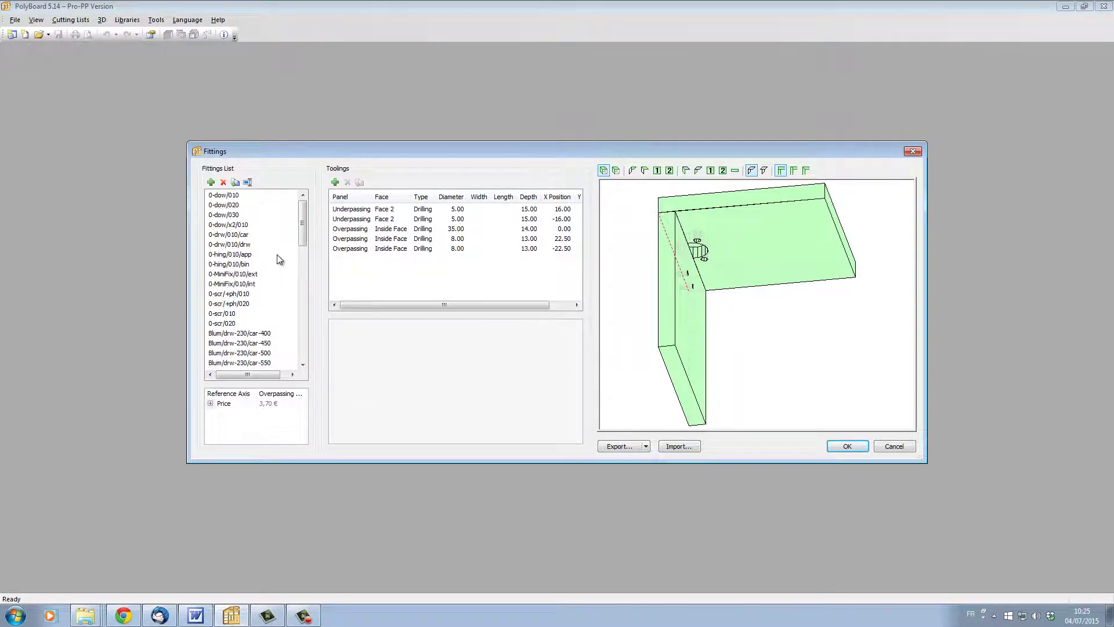
pyautogui.click(221, 197)
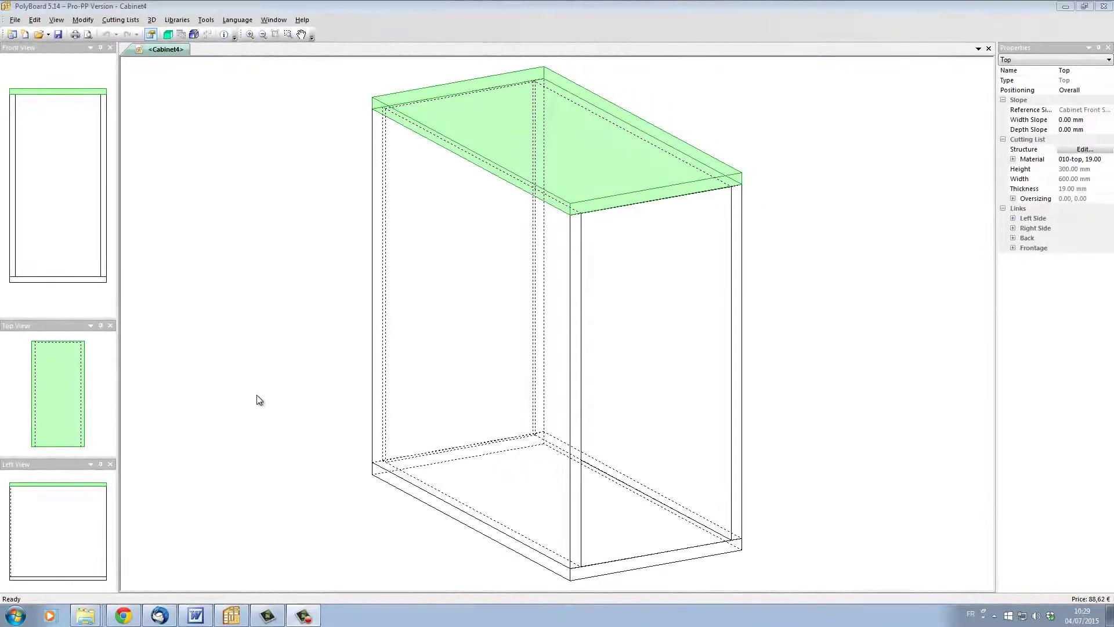
# Step: Explode the cabinet view and open the Top panel's fitting links from its Left Side link
pyautogui.click(194, 34)
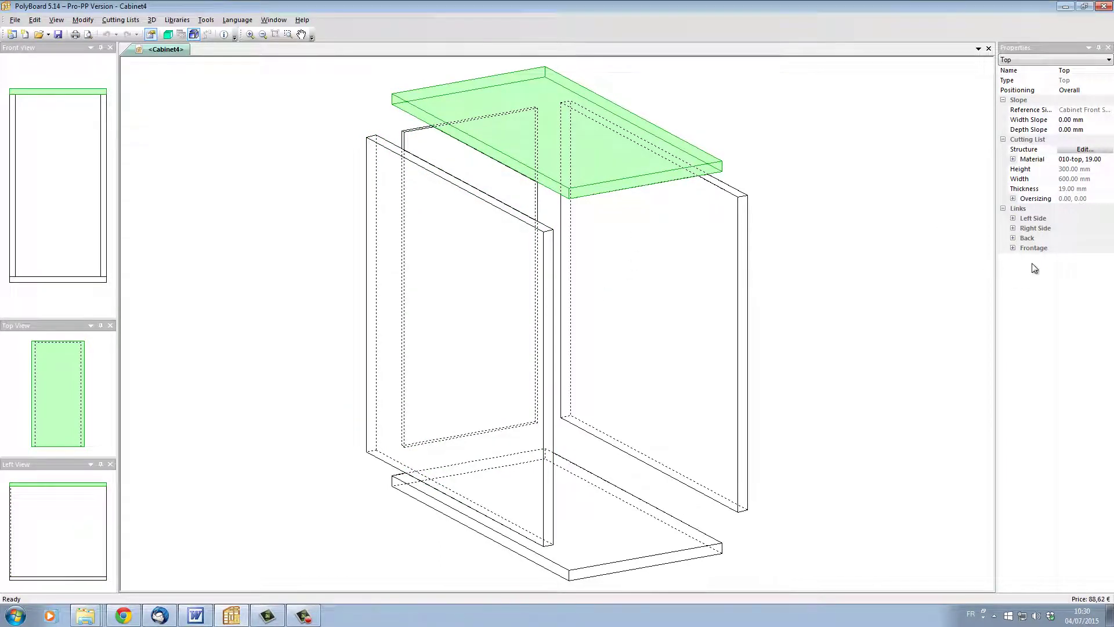
pyautogui.click(1013, 218)
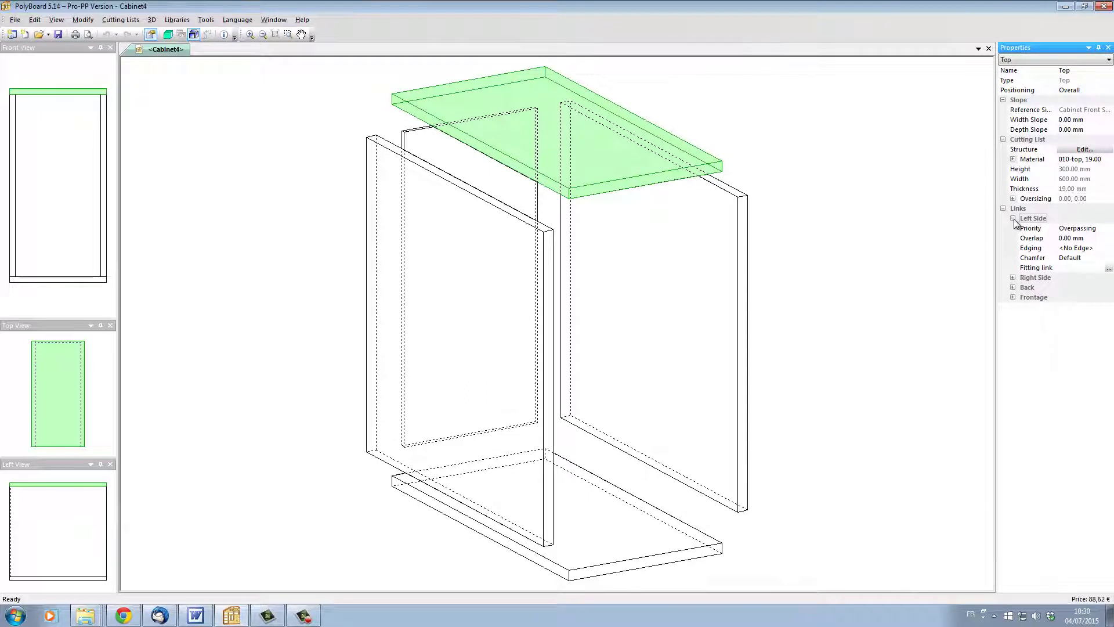
pyautogui.click(1108, 269)
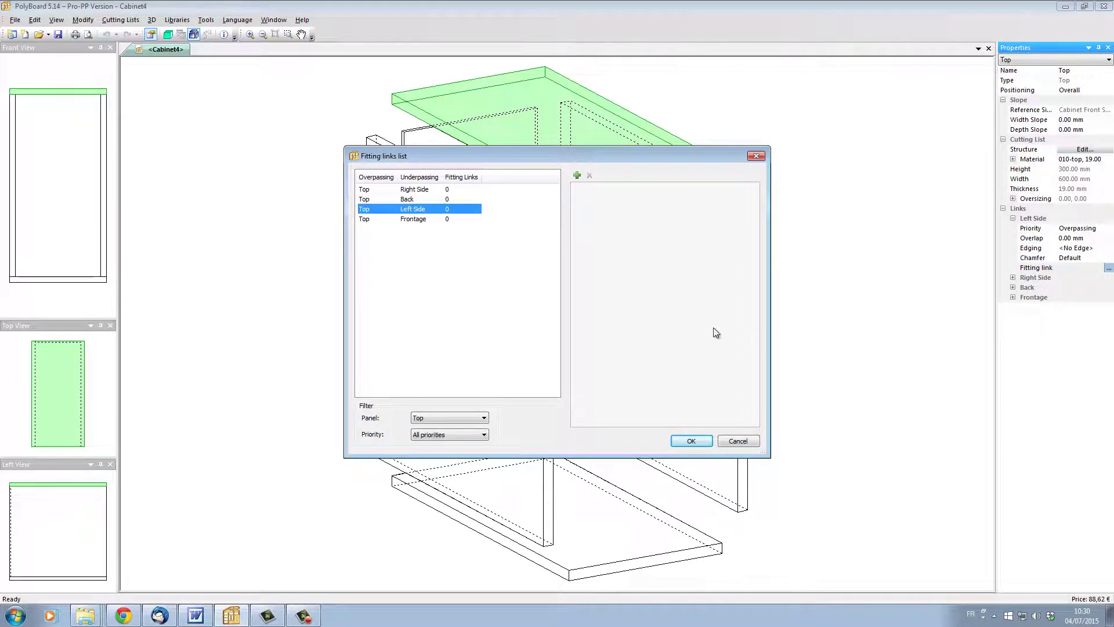
# Step: Add a Top/Left Side fitting link using rule 0020-0020/0120-n
pyautogui.click(576, 176)
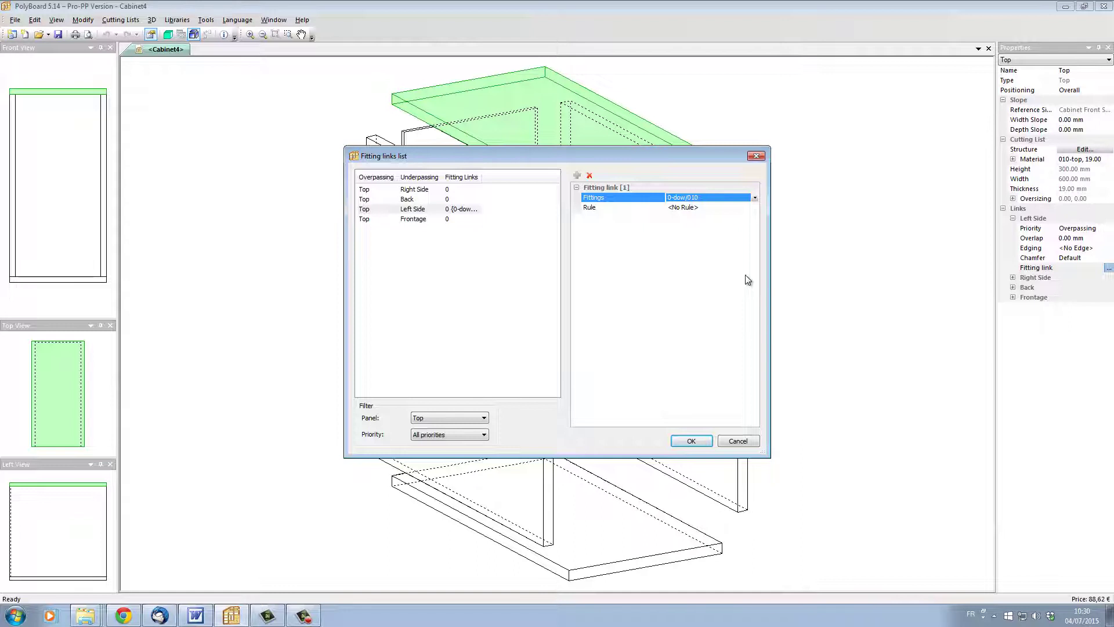
pyautogui.click(758, 207)
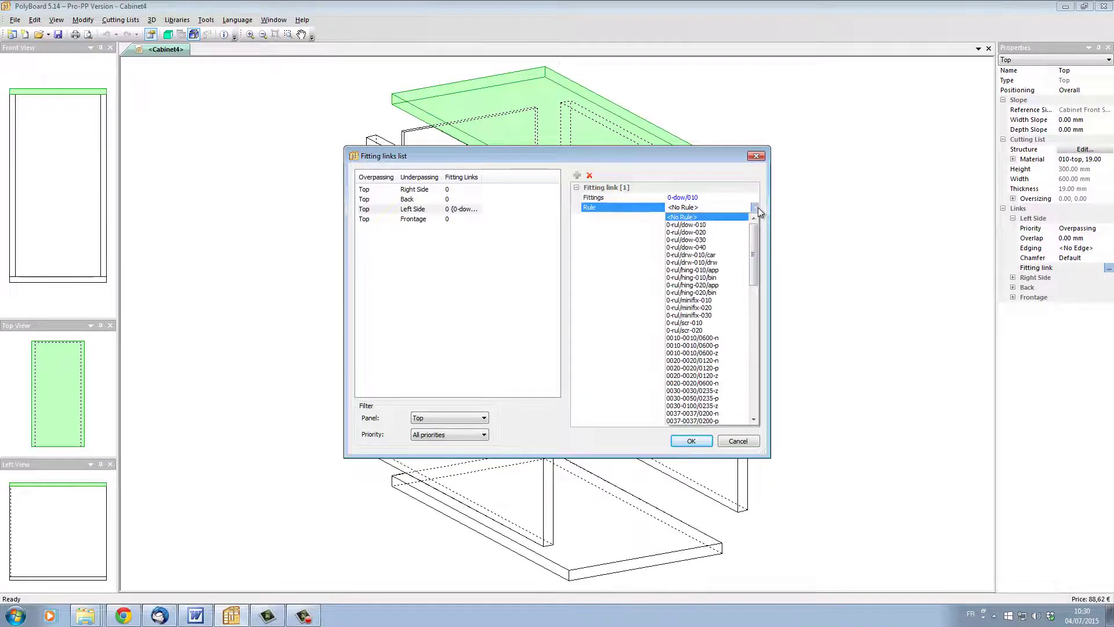
pyautogui.moveTo(756, 240); pyautogui.dragTo(756, 249)
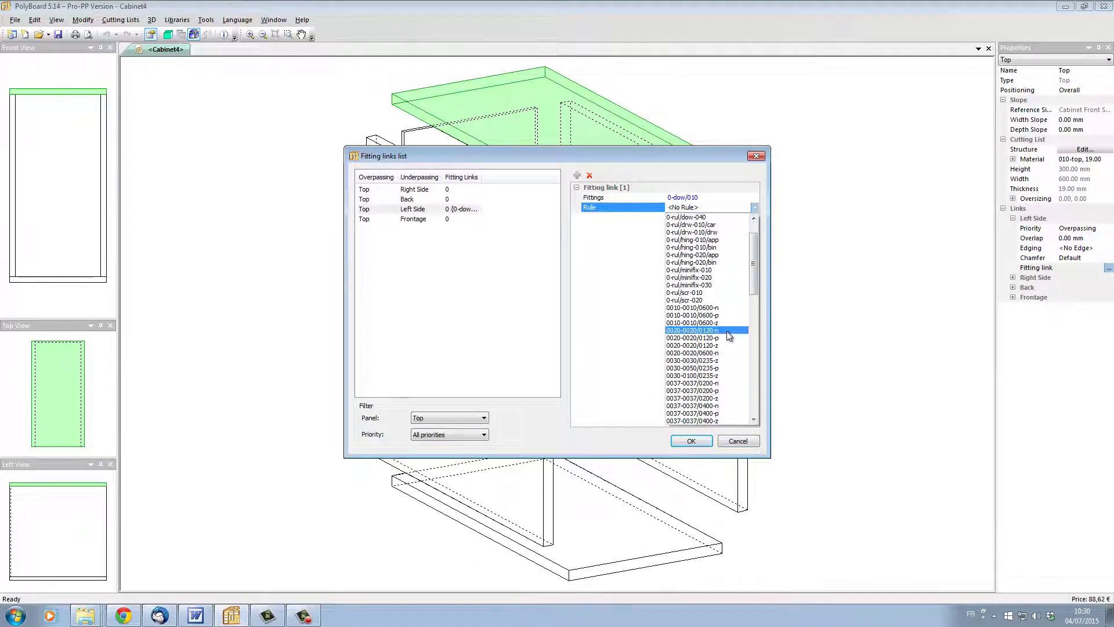
pyautogui.click(726, 330)
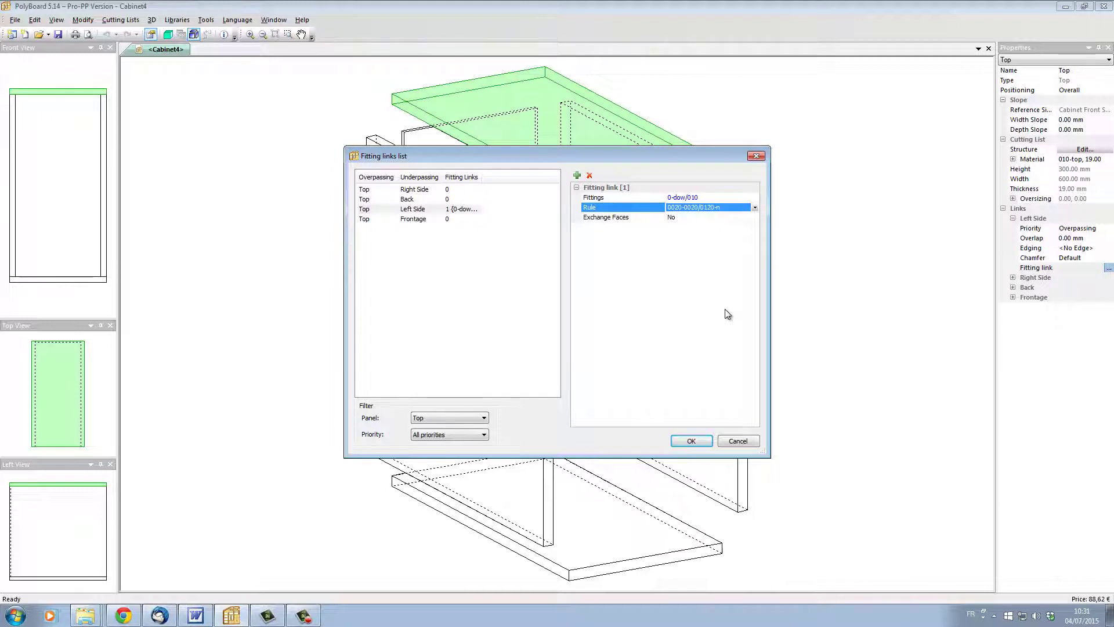
# Step: Link the top to the right side with dow/8-35/20-16 dowels, rule 0020-0020/0120-n, and confirm
pyautogui.click(365, 190)
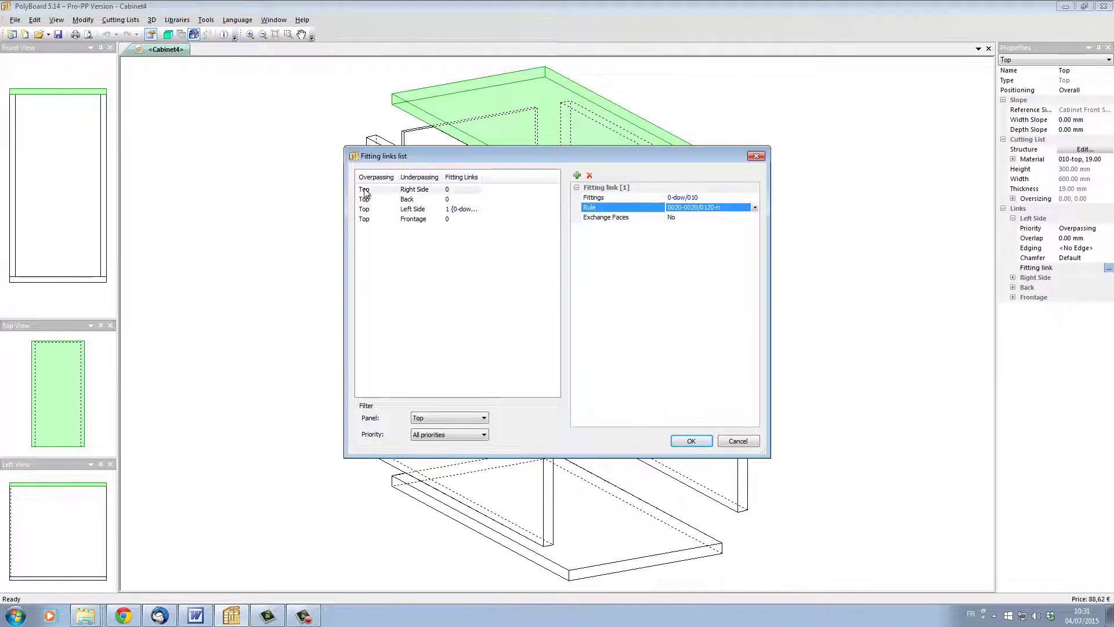
pyautogui.click(577, 175)
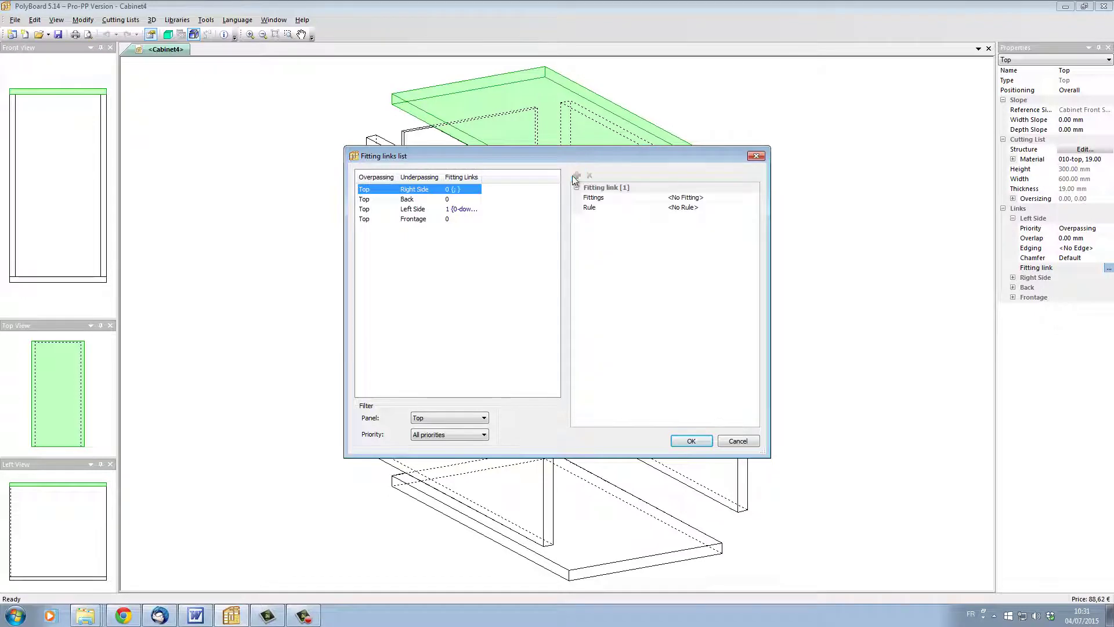
pyautogui.click(739, 197)
pyautogui.moveTo(770, 248); pyautogui.dragTo(771, 301)
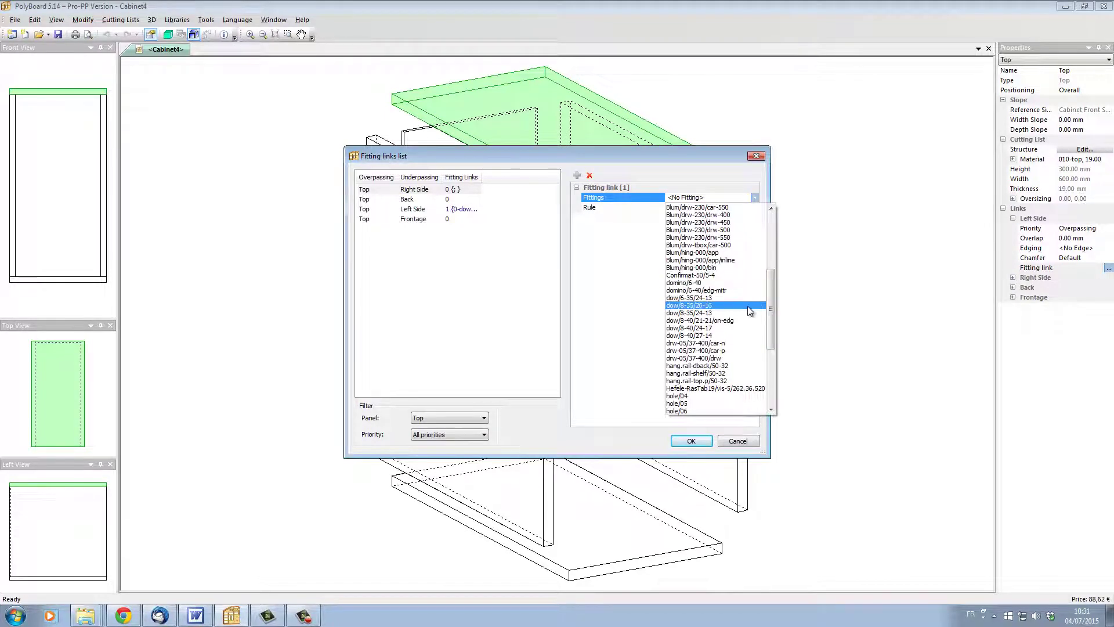
pyautogui.click(714, 308)
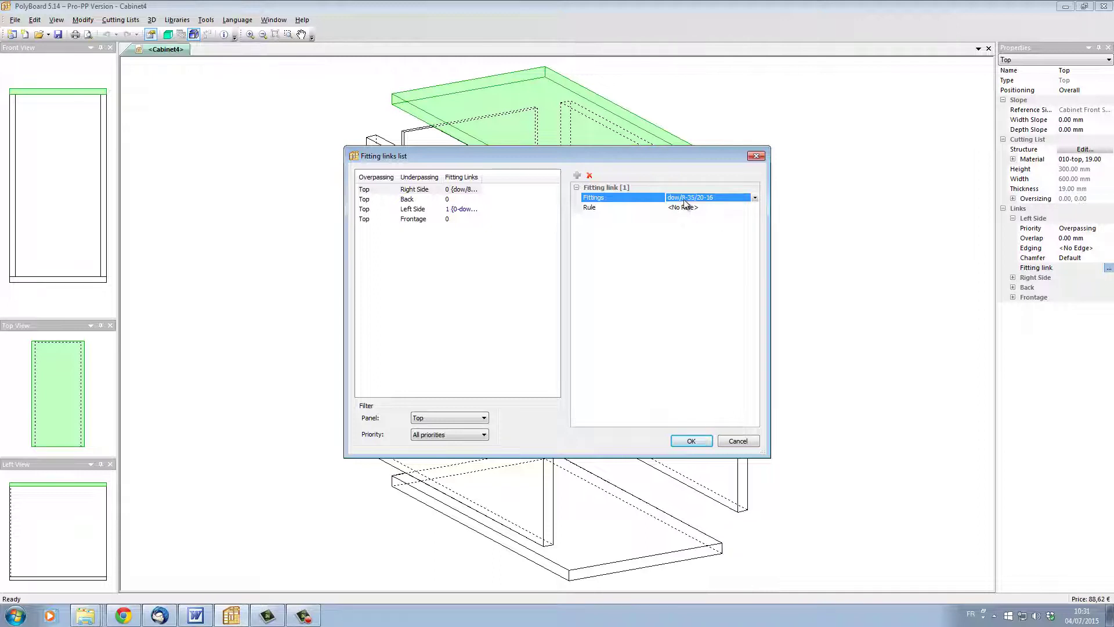
pyautogui.click(717, 207)
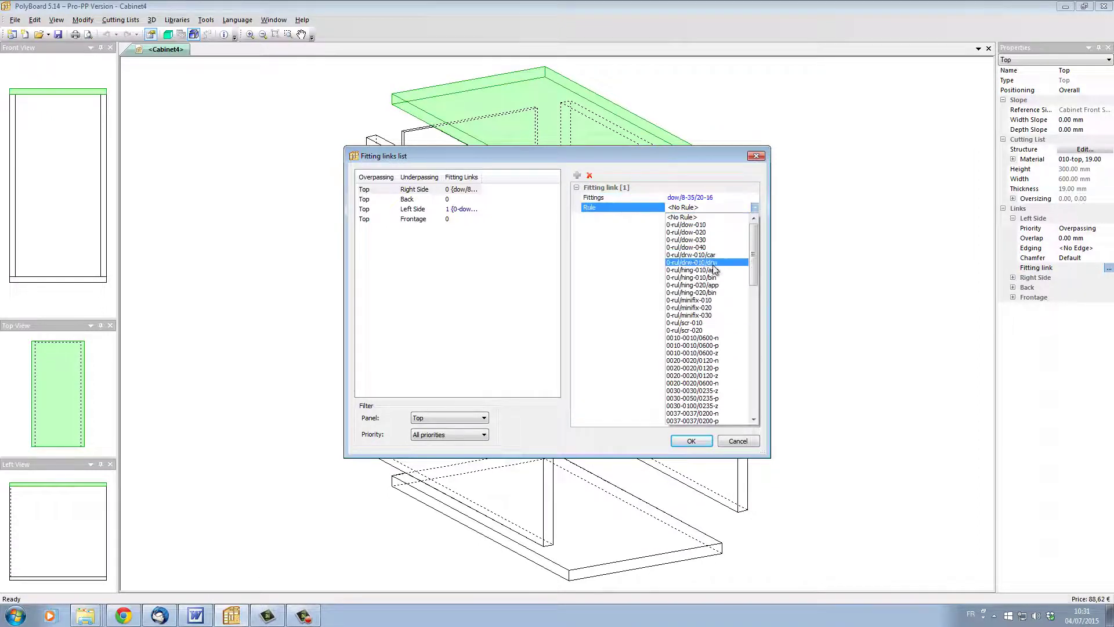
pyautogui.click(705, 360)
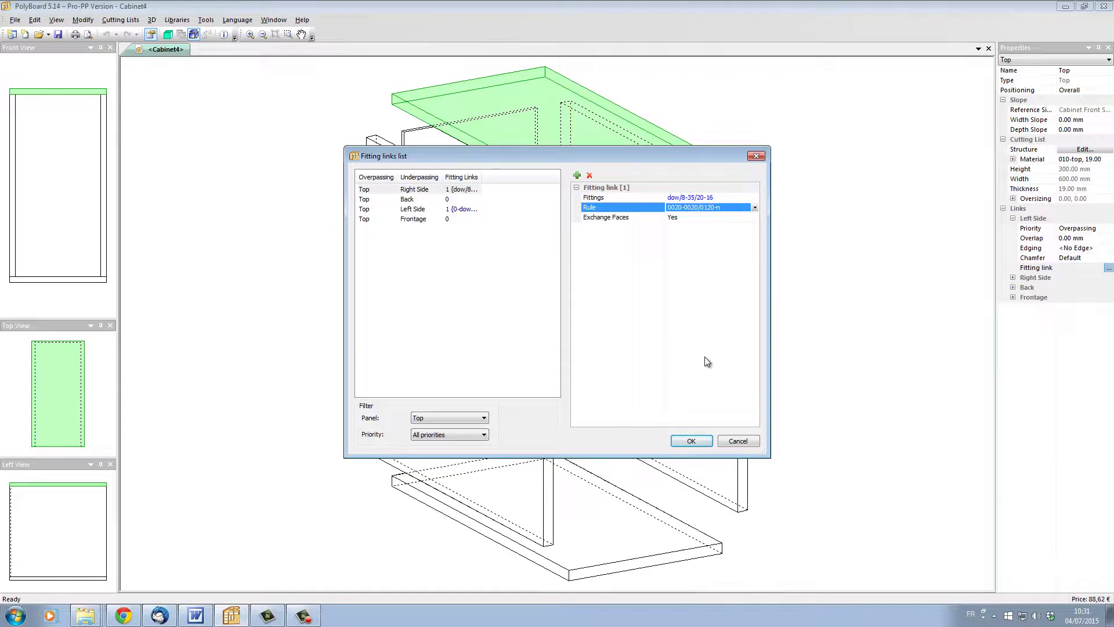
pyautogui.click(696, 440)
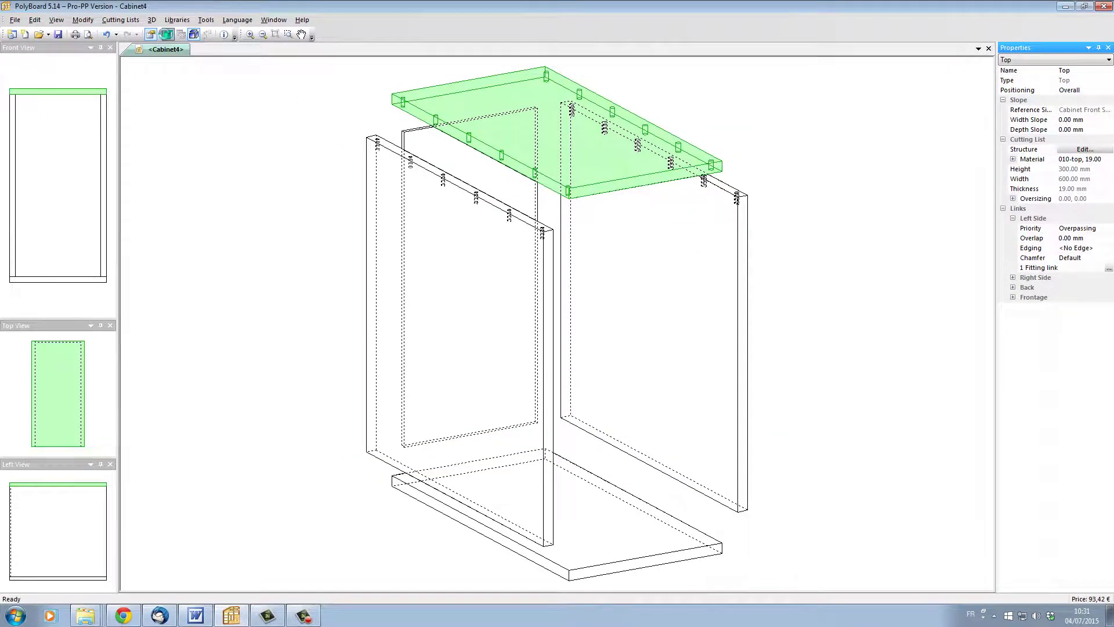
# Step: Open a 3D view and orbit, zoom and pan toward the top-corner dowels
pyautogui.click(167, 34)
pyautogui.moveTo(1053, 231); pyautogui.dragTo(574, 229)
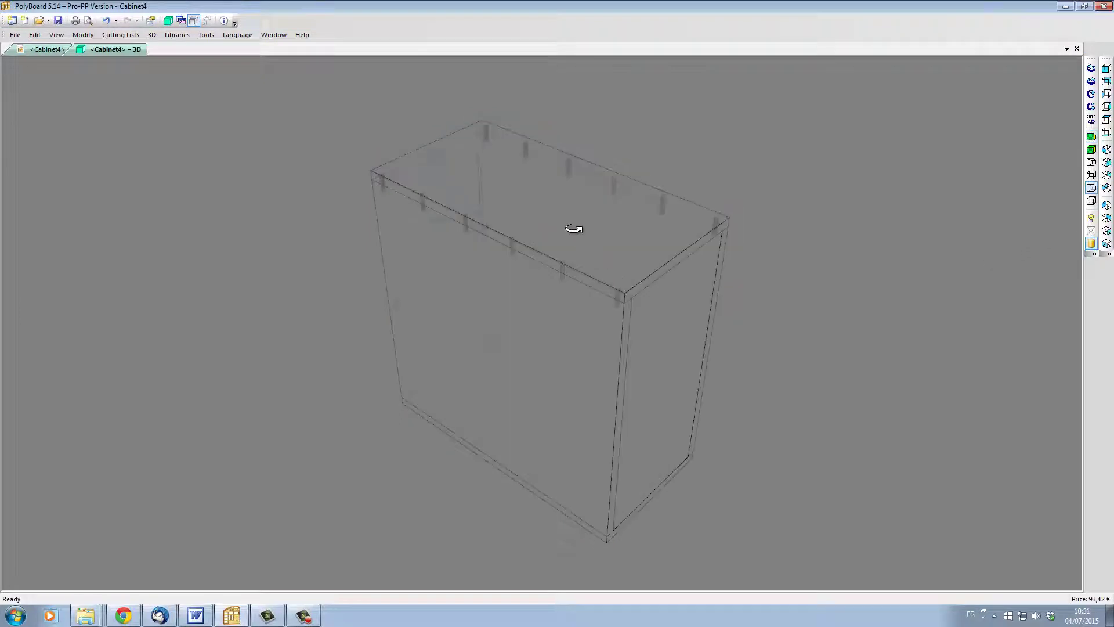
pyautogui.scroll(4, 574, 228)
pyautogui.moveTo(573, 228); pyautogui.dragTo(616, 305, button='middle')
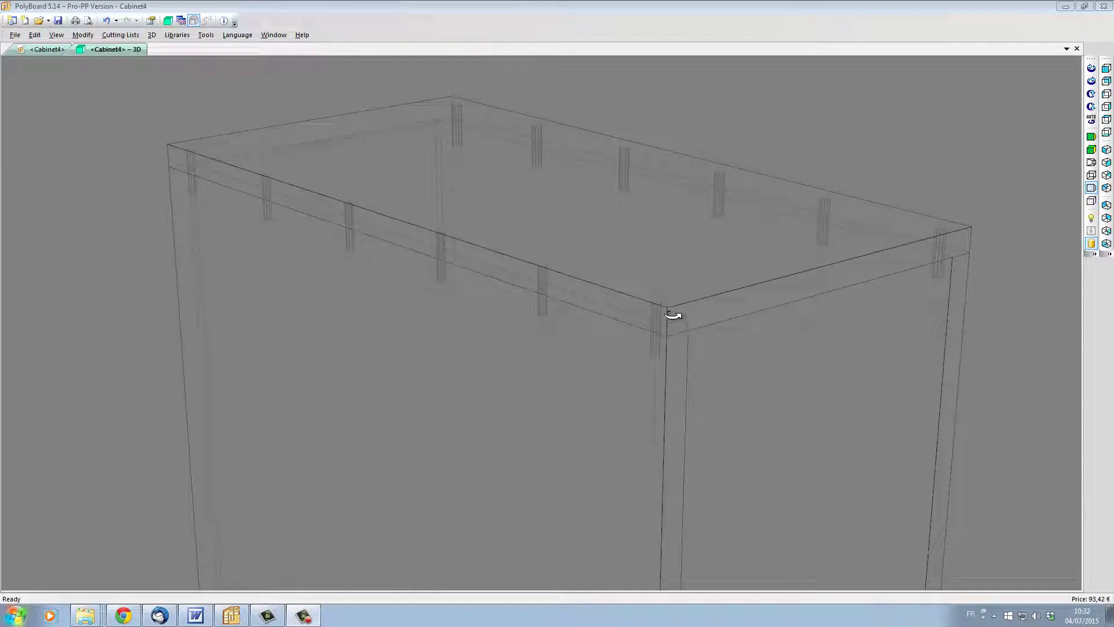
pyautogui.click(180, 36)
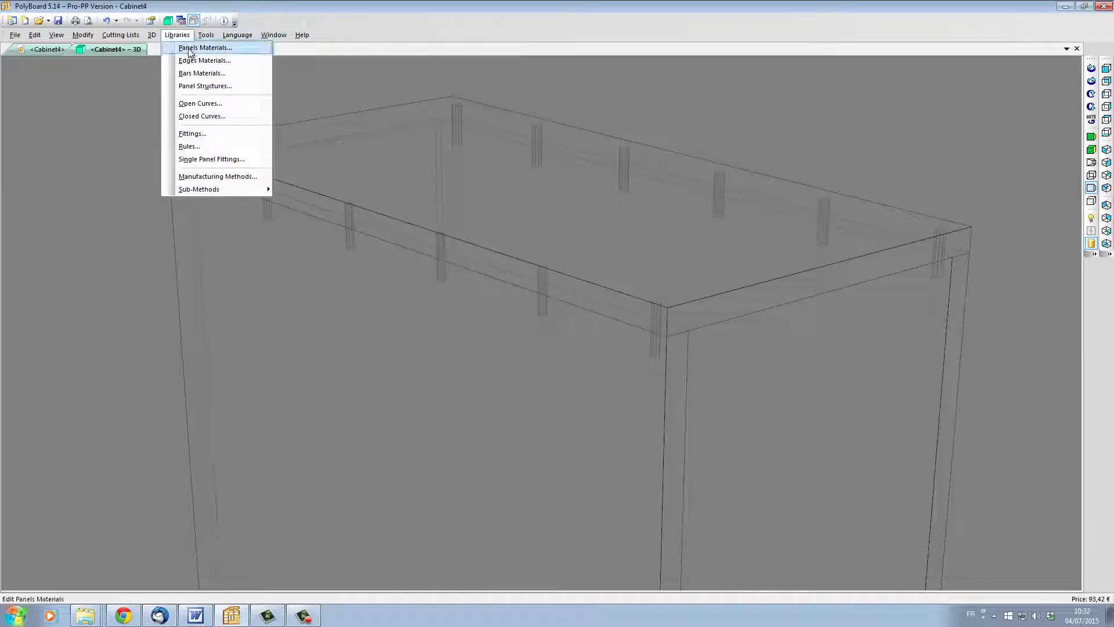
pyautogui.click(189, 49)
pyautogui.click(383, 129)
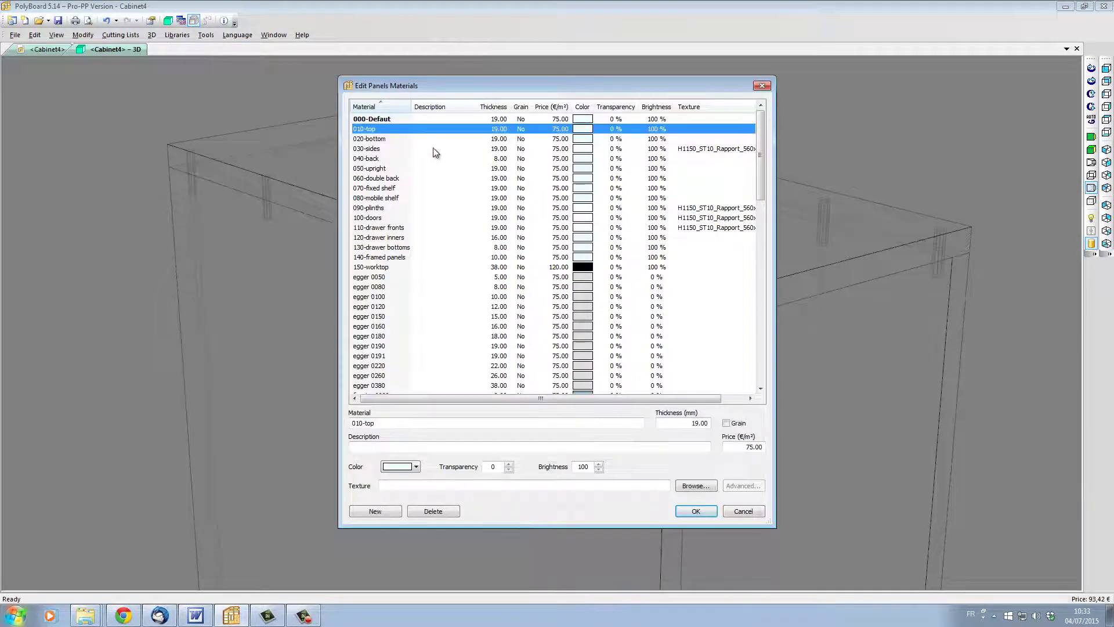
pyautogui.doubleClick(702, 422)
pyautogui.write('1')
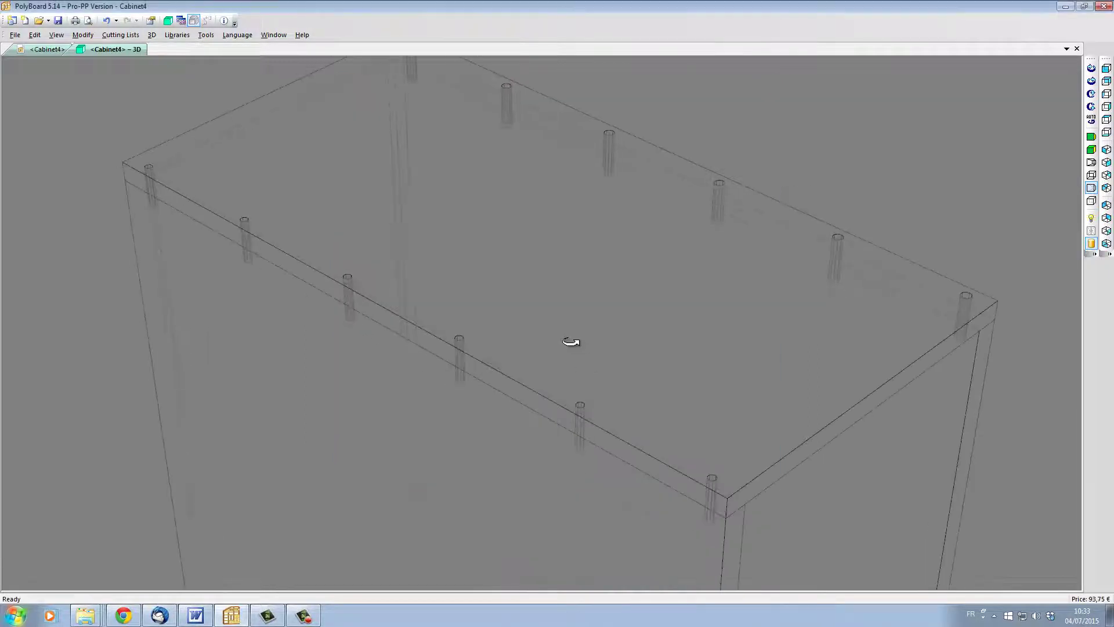
pyautogui.moveTo(571, 341); pyautogui.dragTo(551, 333)
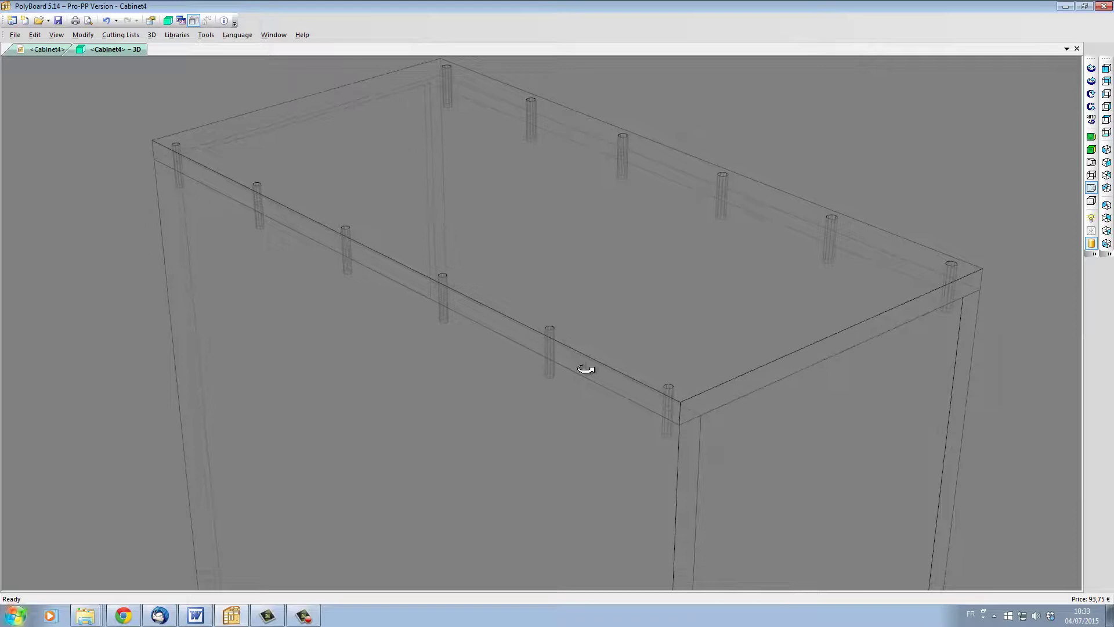
pyautogui.scroll(-1, 587, 369)
pyautogui.scroll(3, 587, 369)
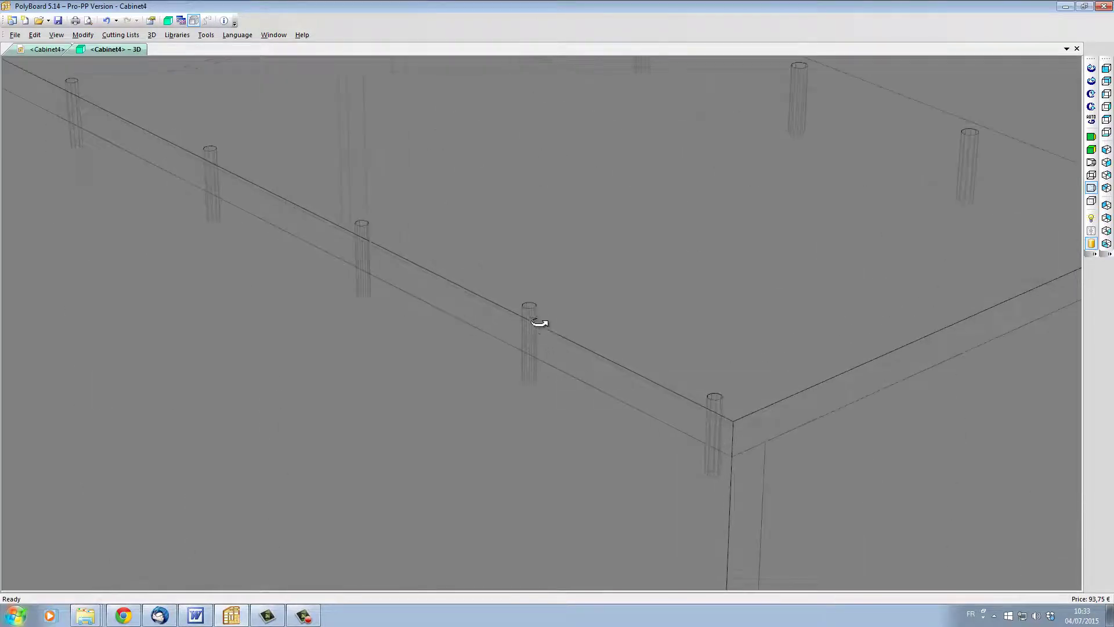
pyautogui.moveTo(540, 319); pyautogui.dragTo(549, 329)
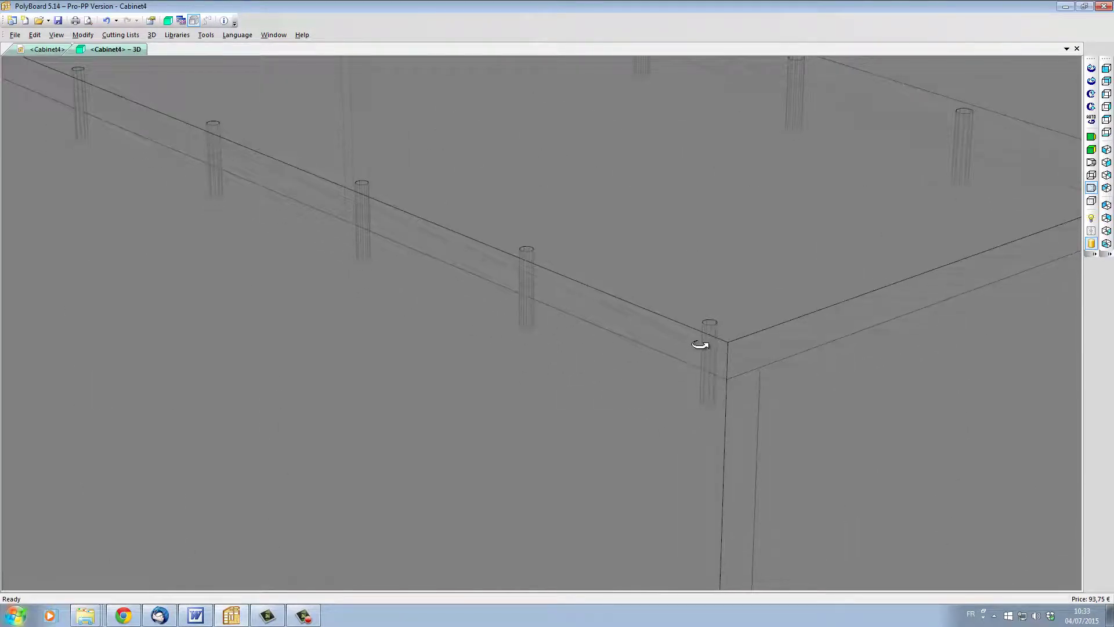
pyautogui.moveTo(609, 373)
pyautogui.mouseDown()
pyautogui.moveTo(557, 355)
pyautogui.moveTo(545, 363)
pyautogui.moveTo(623, 377)
pyautogui.mouseUp()
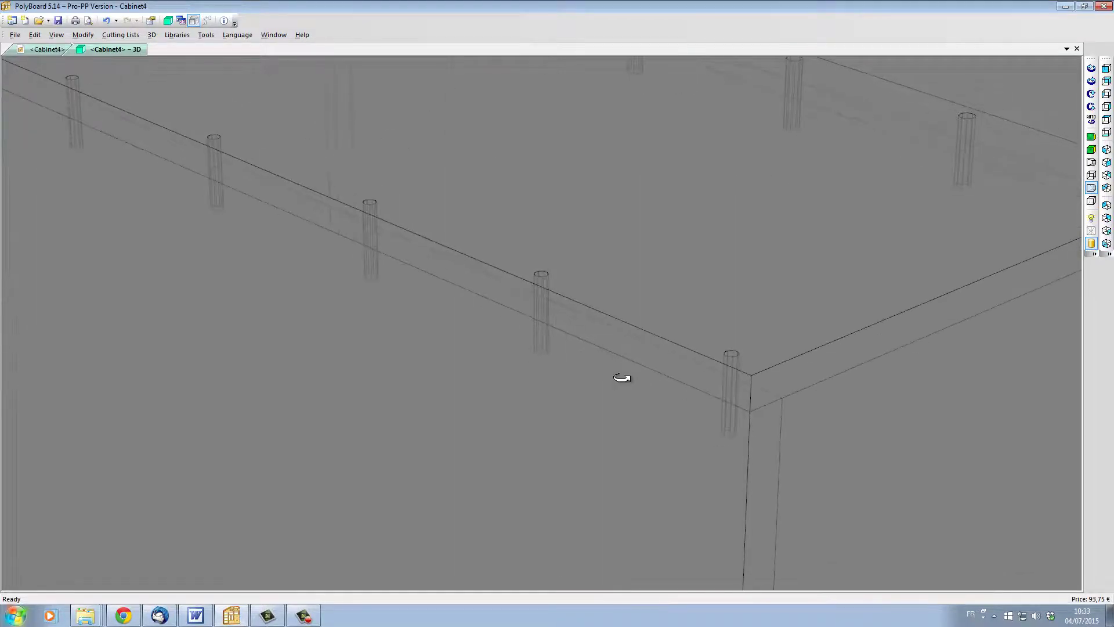
pyautogui.scroll(-5, 621, 377)
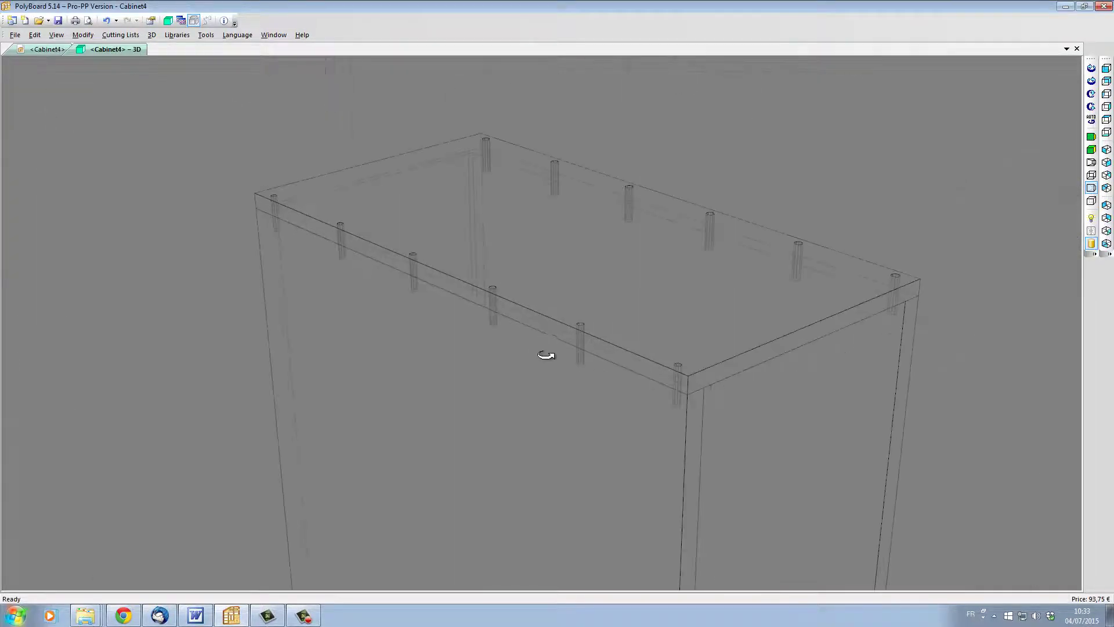
pyautogui.moveTo(502, 340); pyautogui.dragTo(498, 328)
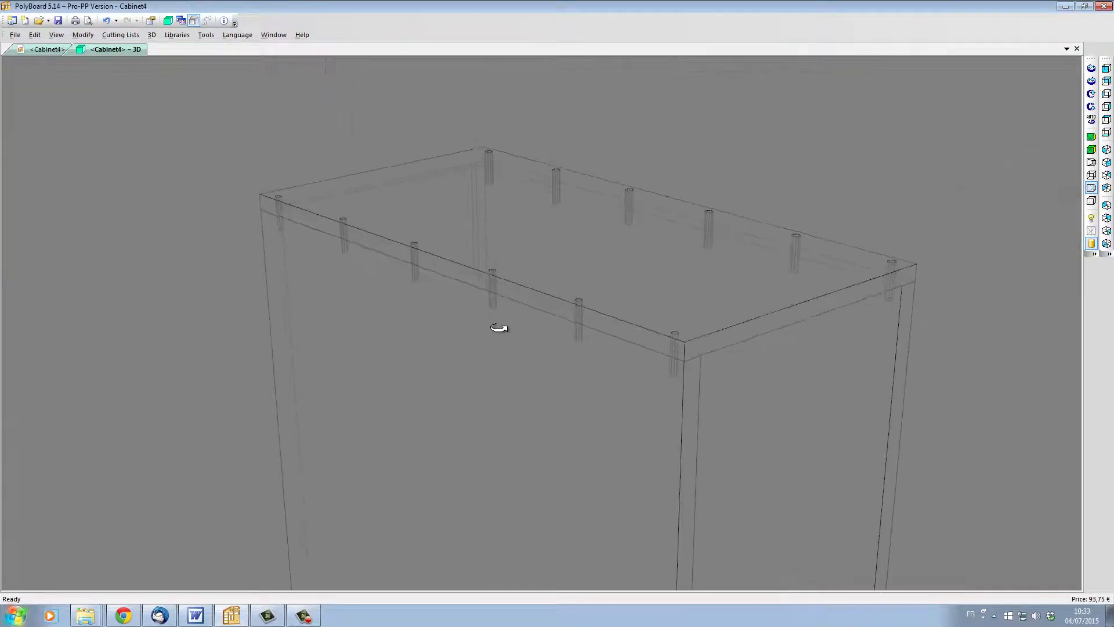
# Step: Select the 0-dow/010 drilling that goes into the top and begin editing its Depth
pyautogui.click(178, 36)
pyautogui.click(195, 135)
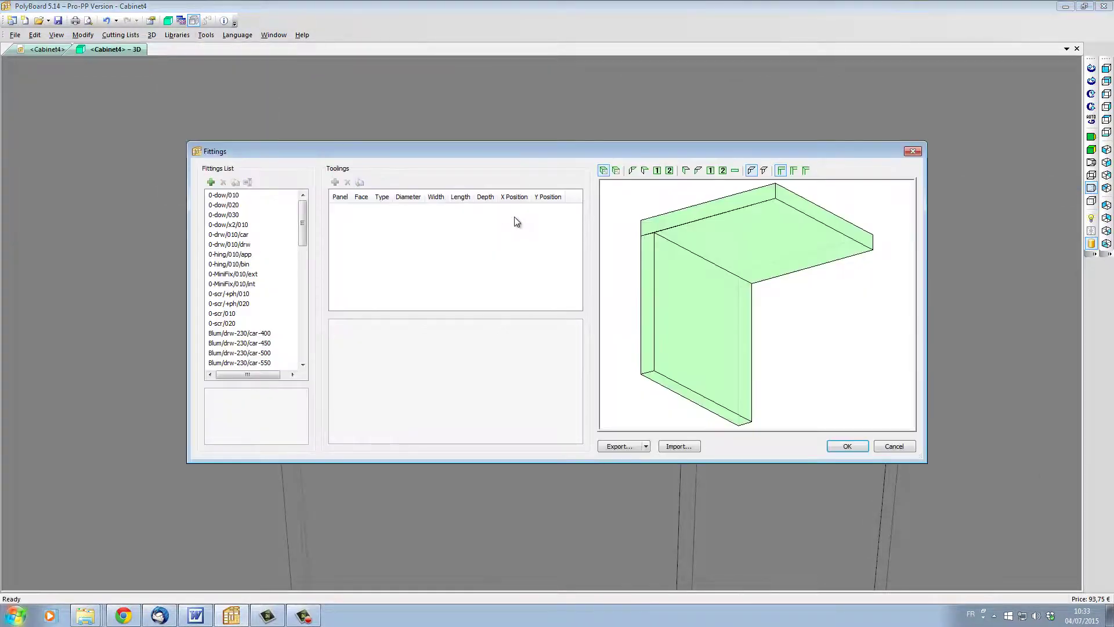
pyautogui.click(222, 197)
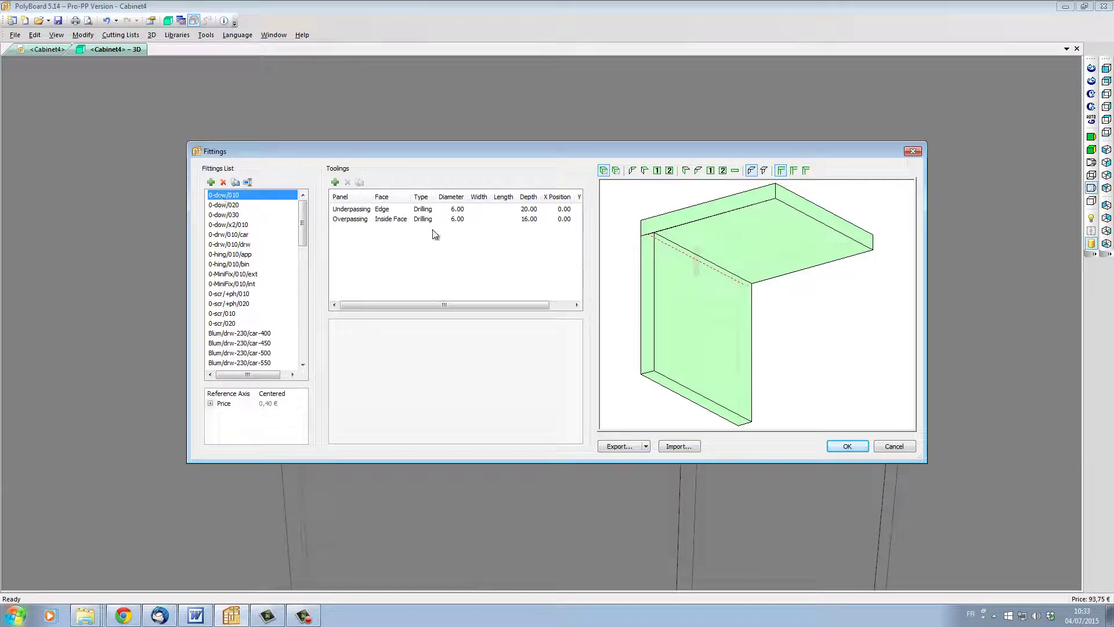
pyautogui.moveTo(725, 316); pyautogui.dragTo(577, 330)
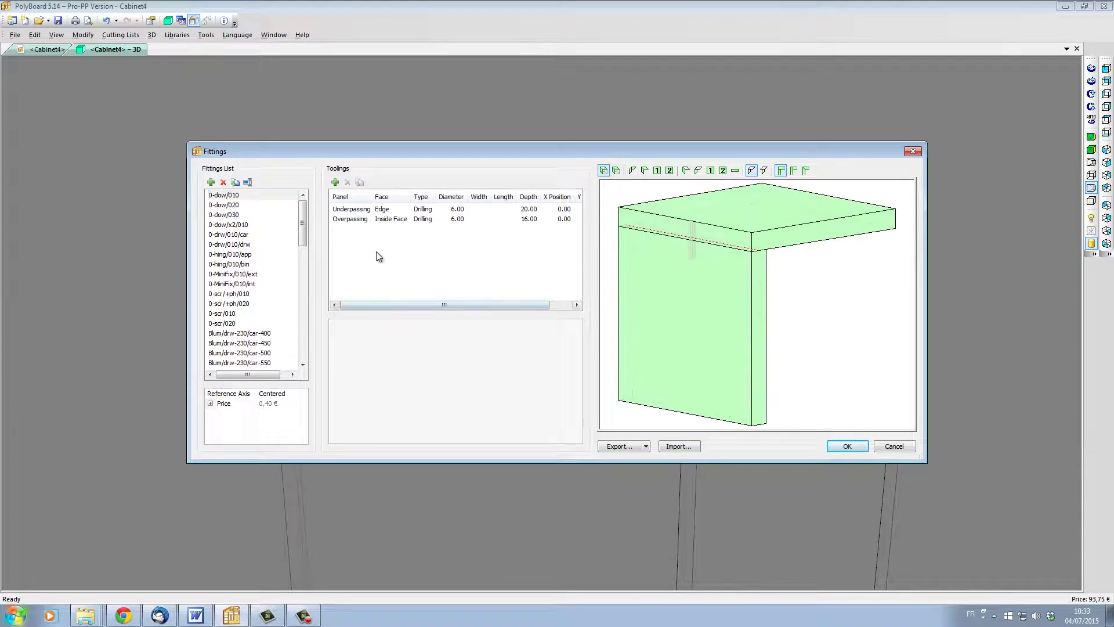
pyautogui.click(358, 220)
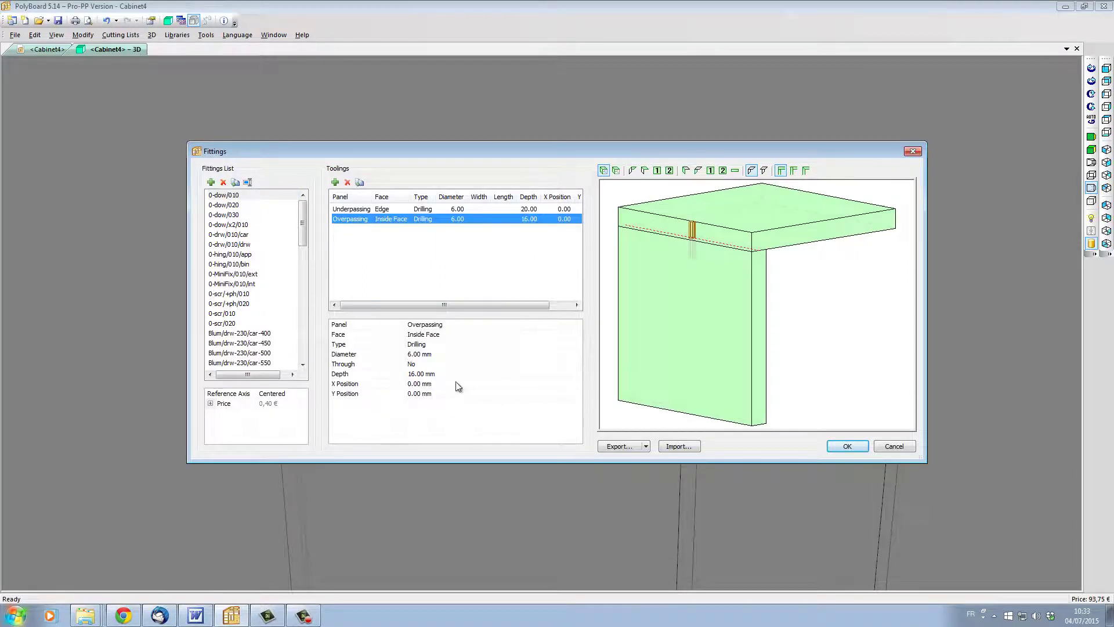
pyautogui.click(388, 374)
# Step: Finish entering the reduced dowel depth and orbit the cabinet to check the shallower top holes
pyautogui.write('1')
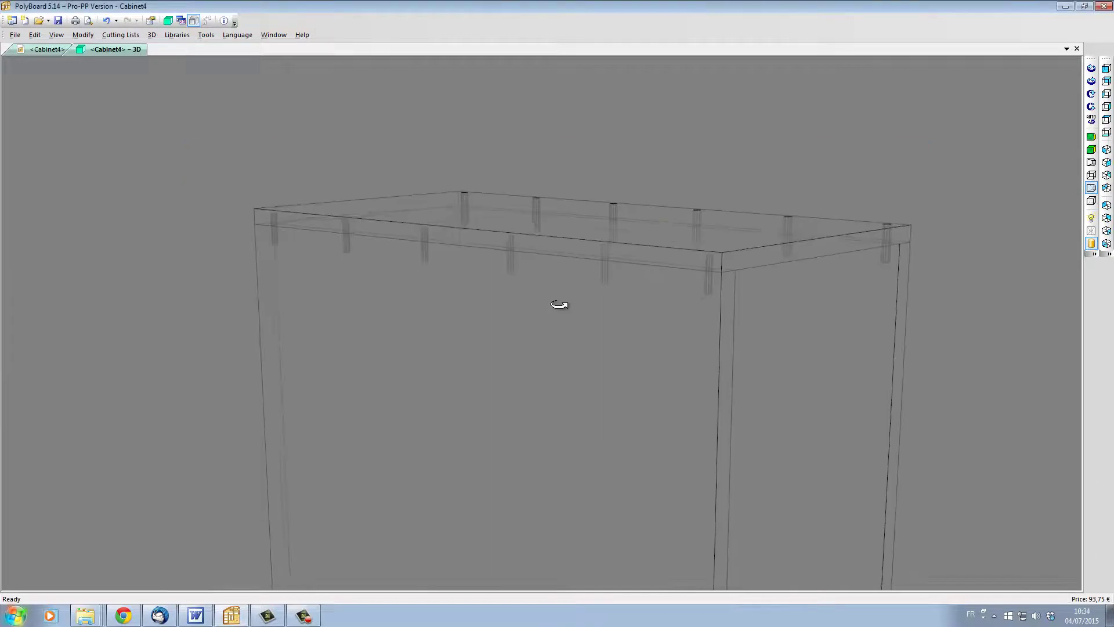
pyautogui.moveTo(560, 304); pyautogui.dragTo(594, 313)
pyautogui.scroll(3, 594, 313)
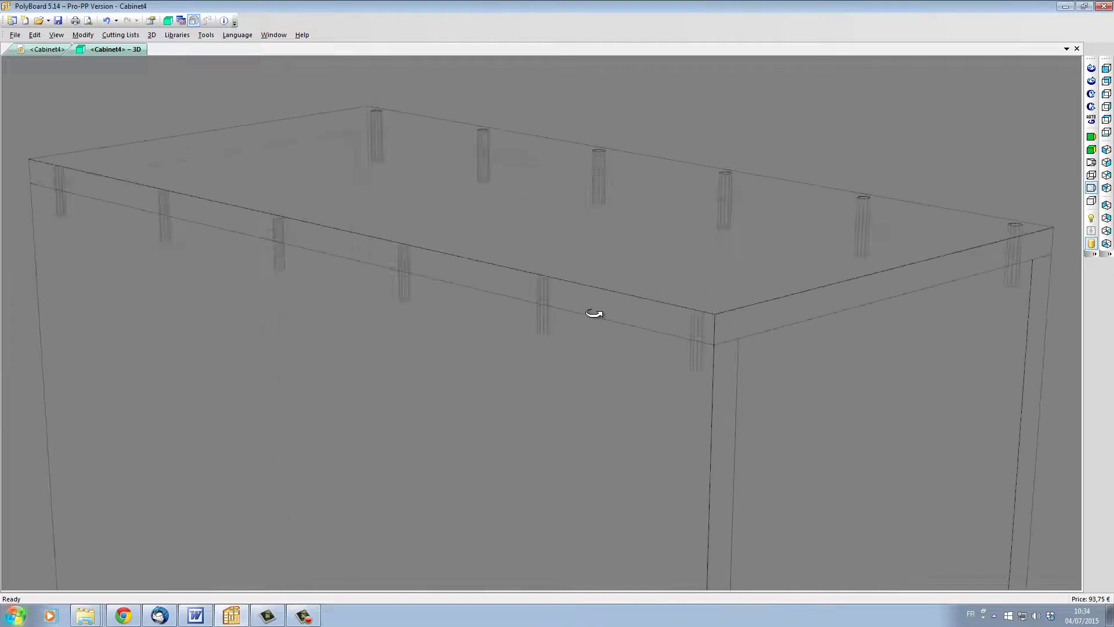
pyautogui.moveTo(524, 336); pyautogui.dragTo(529, 327)
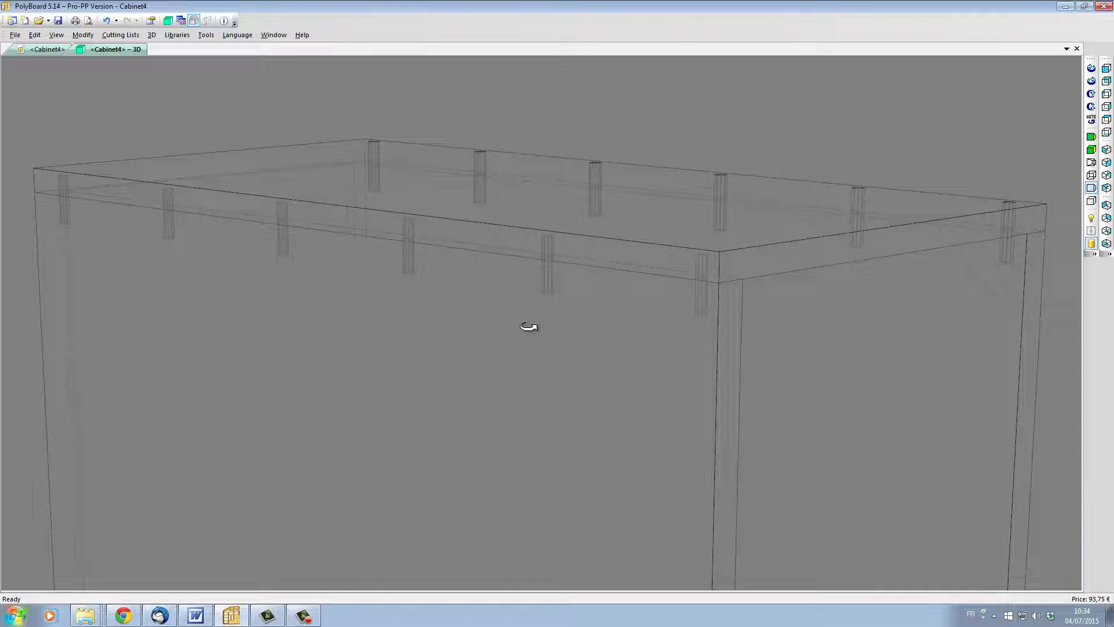
pyautogui.moveTo(624, 316); pyautogui.dragTo(459, 321)
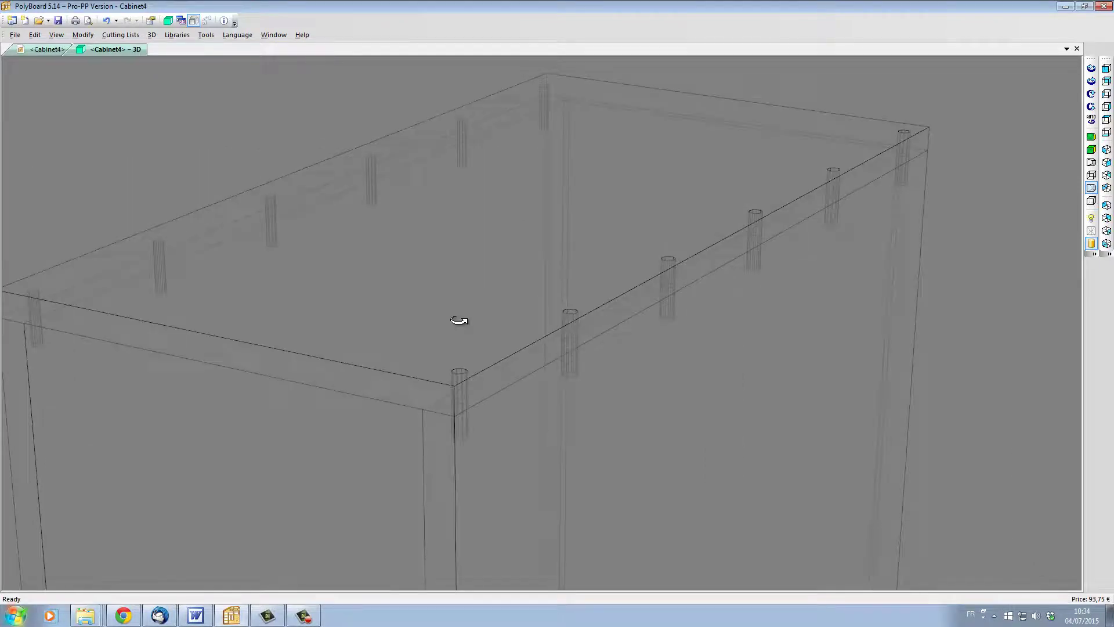
pyautogui.scroll(-2, 556, 391)
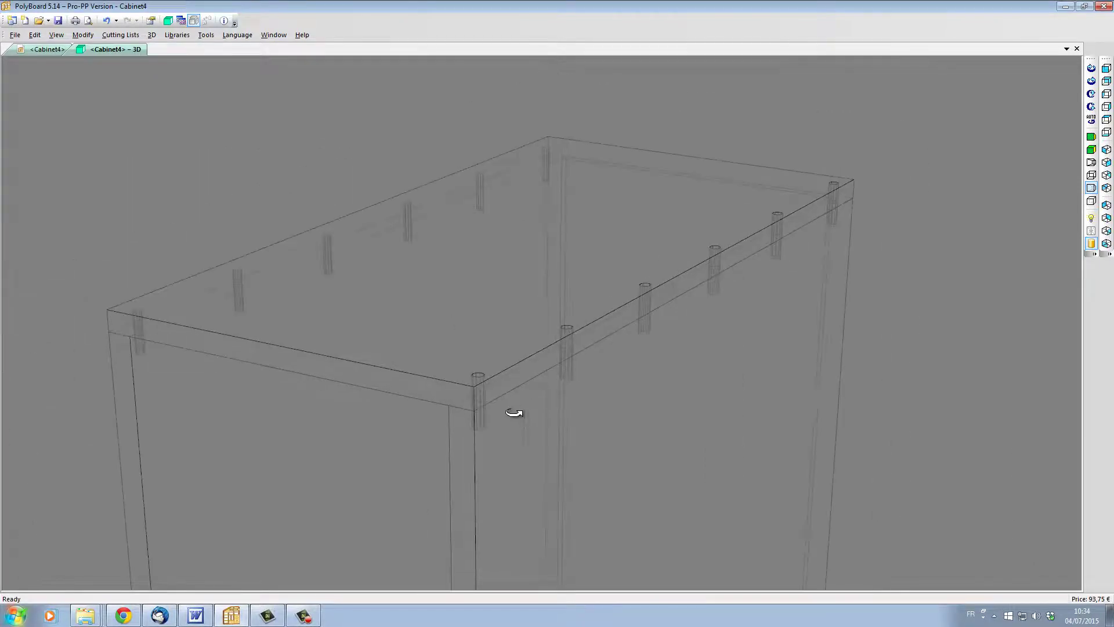
pyautogui.moveTo(515, 413); pyautogui.dragTo(518, 398)
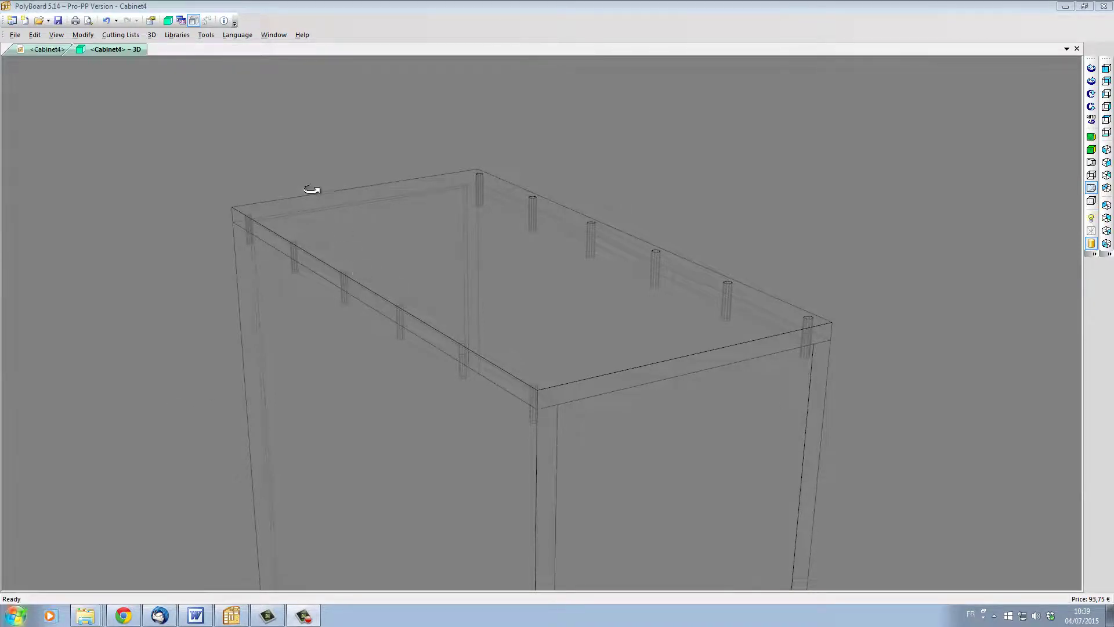
# Step: Set the 030-sides panel material thickness to 38 mm for all open documents
pyautogui.click(179, 36)
pyautogui.click(195, 47)
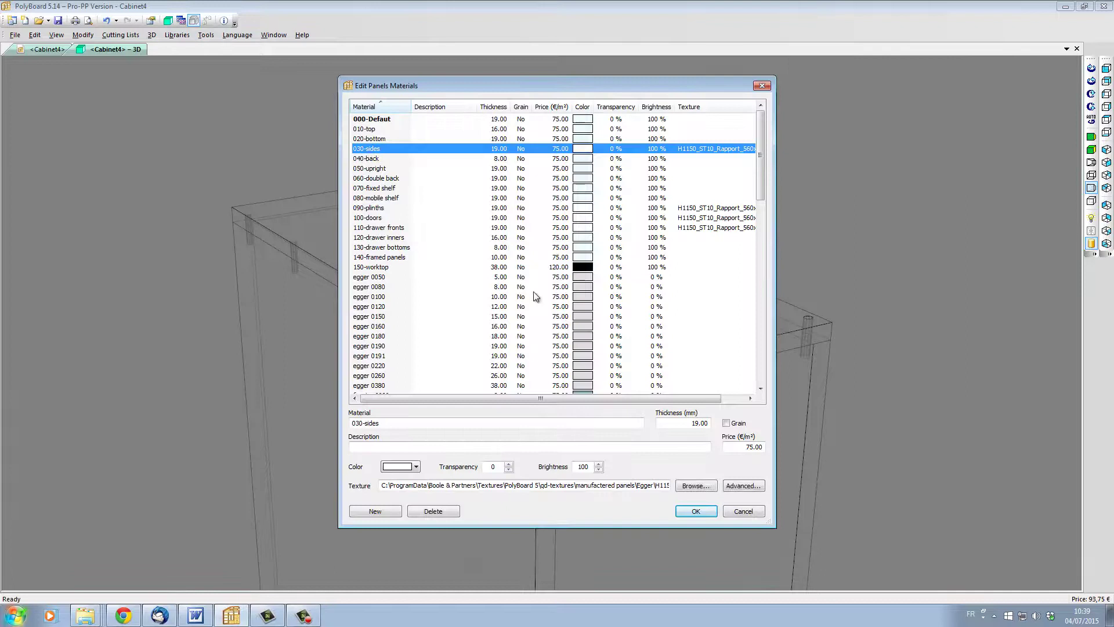
pyautogui.doubleClick(696, 423)
pyautogui.write('38')
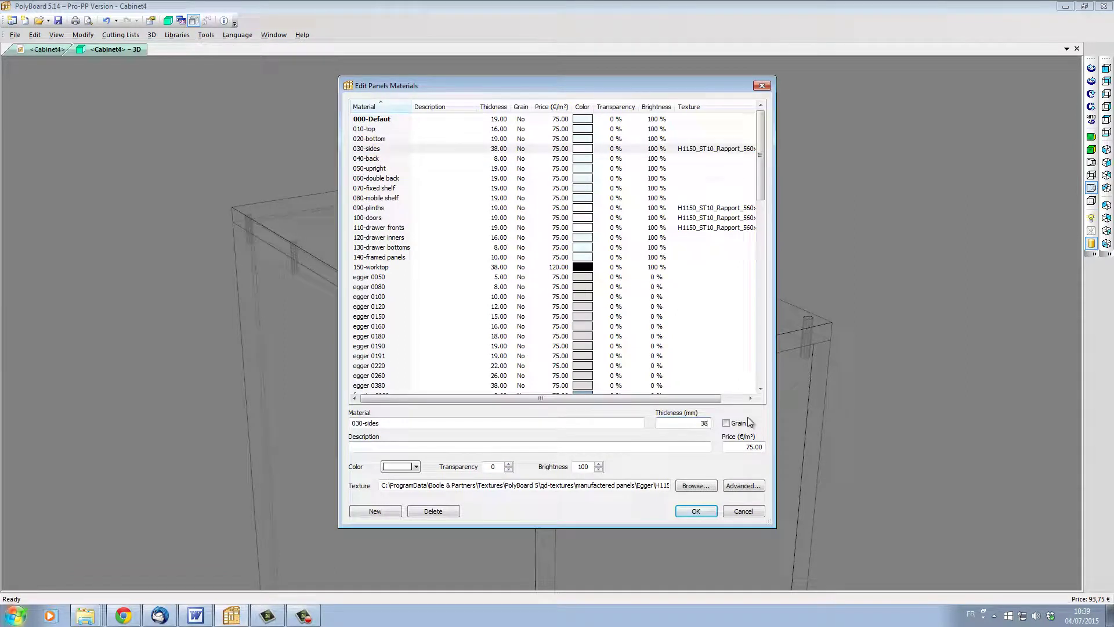
pyautogui.press('Return')
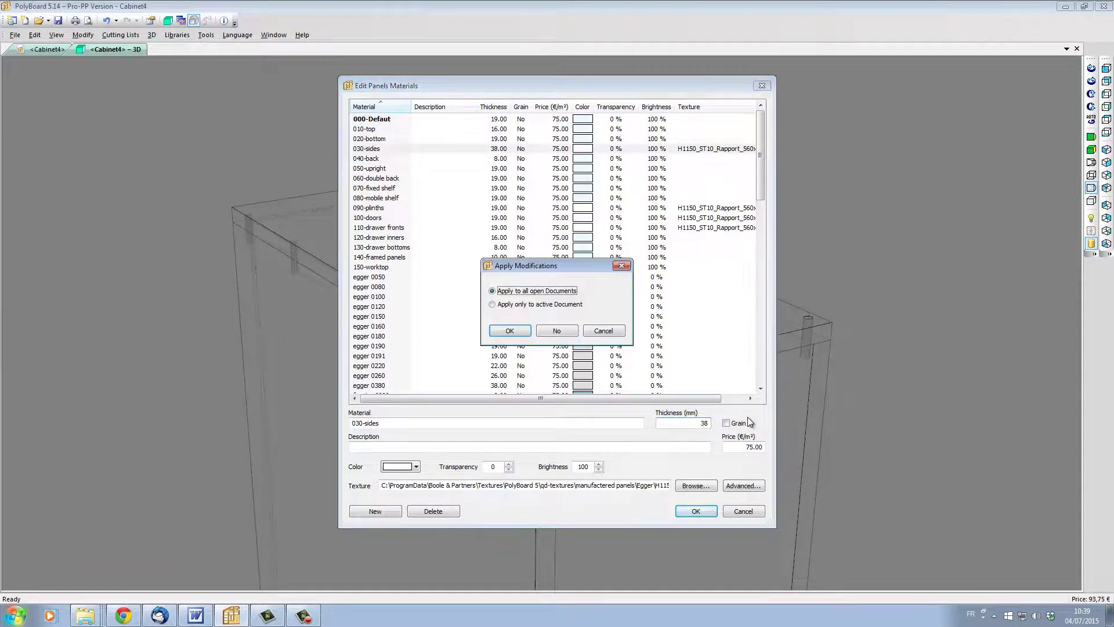
pyautogui.click(530, 330)
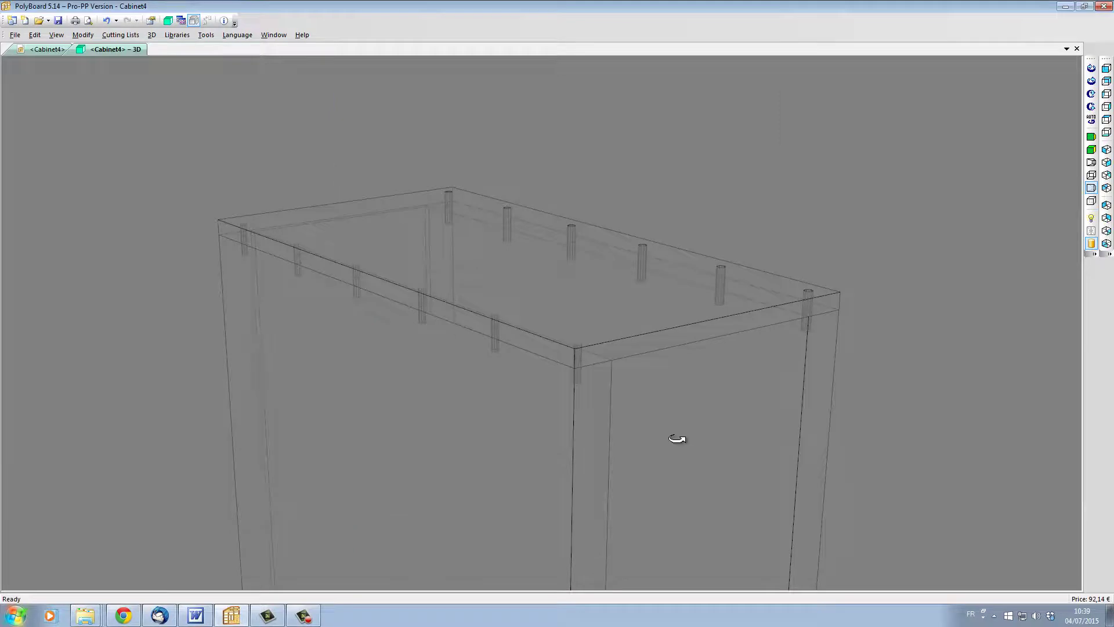
pyautogui.moveTo(572, 385); pyautogui.dragTo(551, 419)
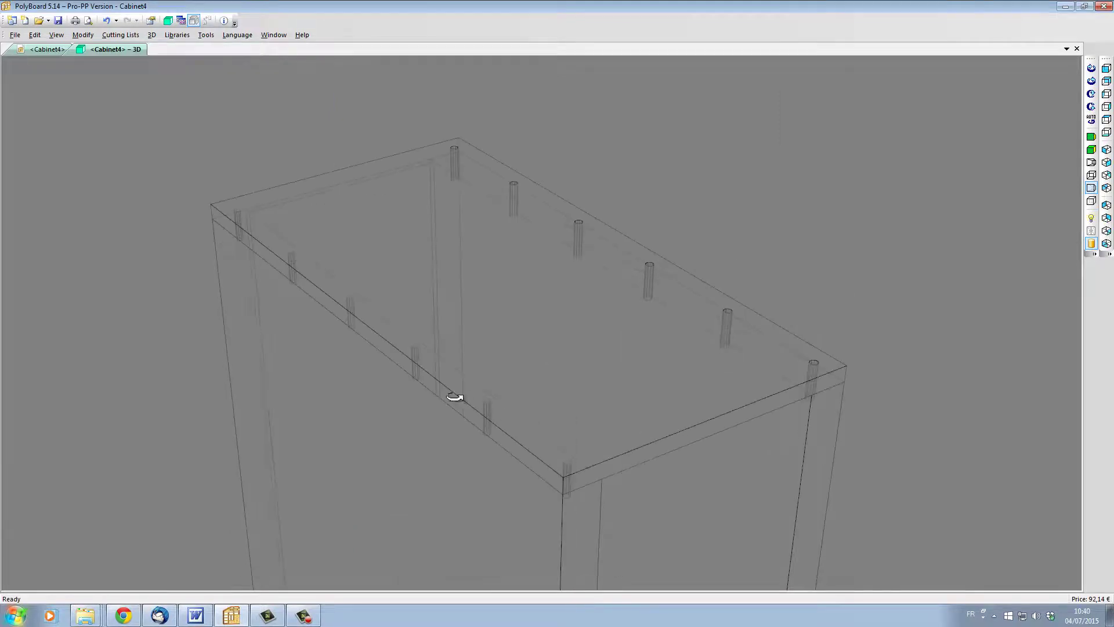
# Step: Select both 0-dow/010 drillings and change their shared diameter from 6 mm to 8 mm
pyautogui.click(177, 35)
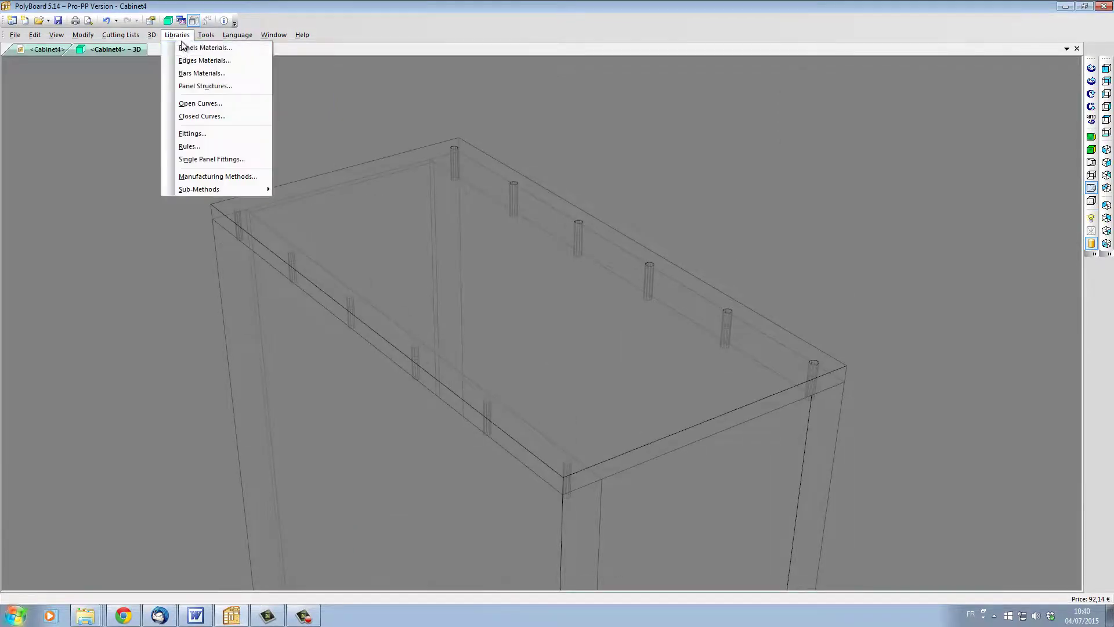
pyautogui.click(193, 134)
pyautogui.moveTo(348, 209); pyautogui.dragTo(349, 220)
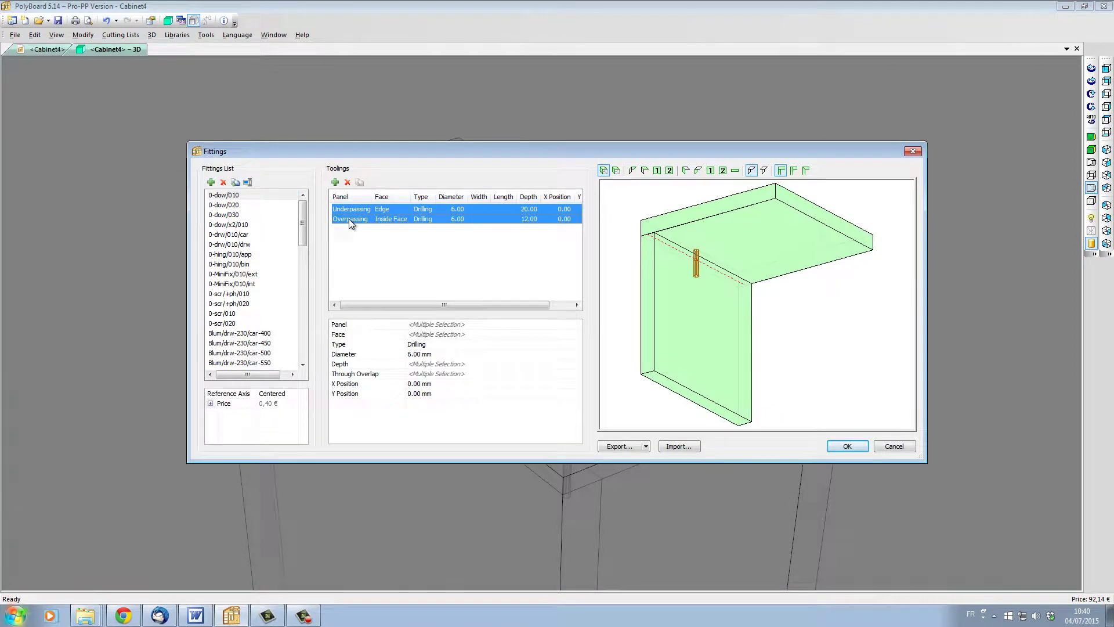
pyautogui.click(366, 354)
pyautogui.click(419, 354)
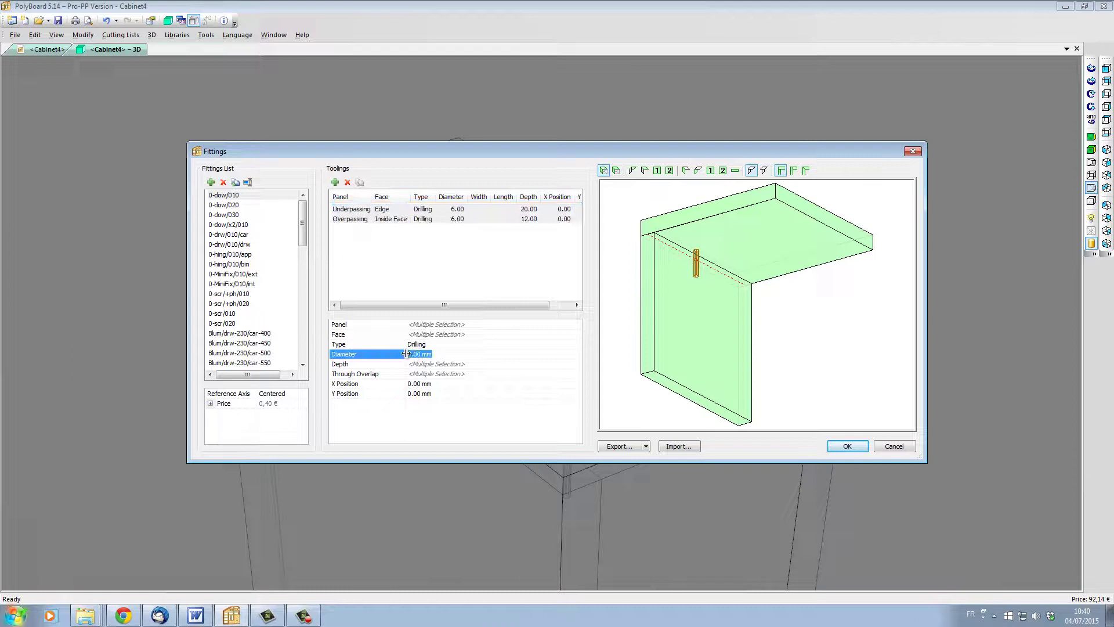
pyautogui.write('8')
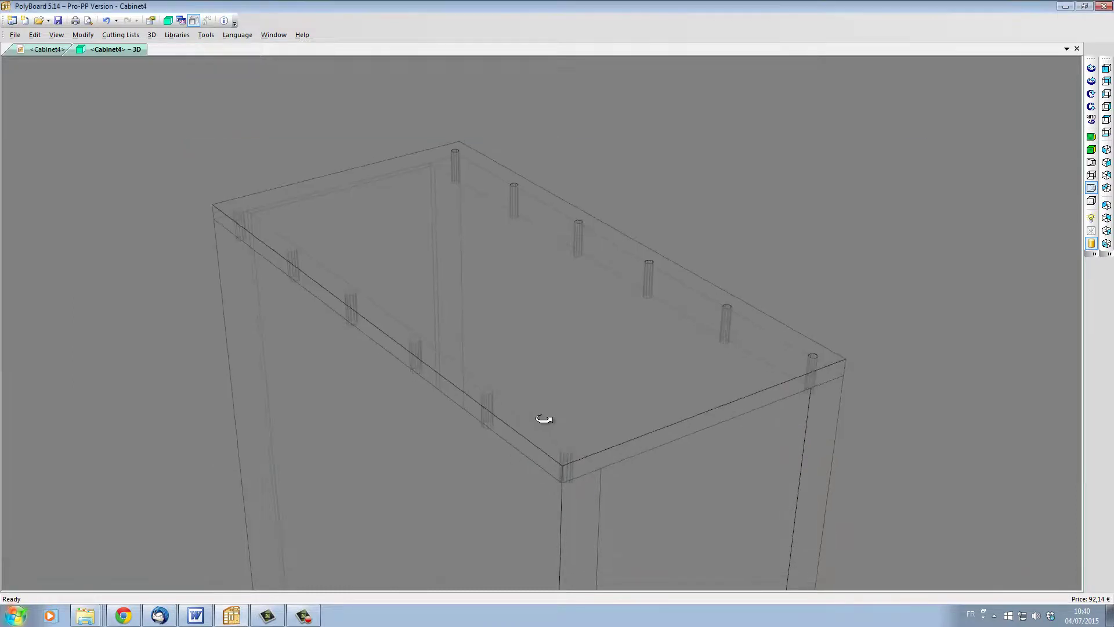
pyautogui.moveTo(544, 418); pyautogui.dragTo(569, 333)
pyautogui.scroll(5, 545, 406)
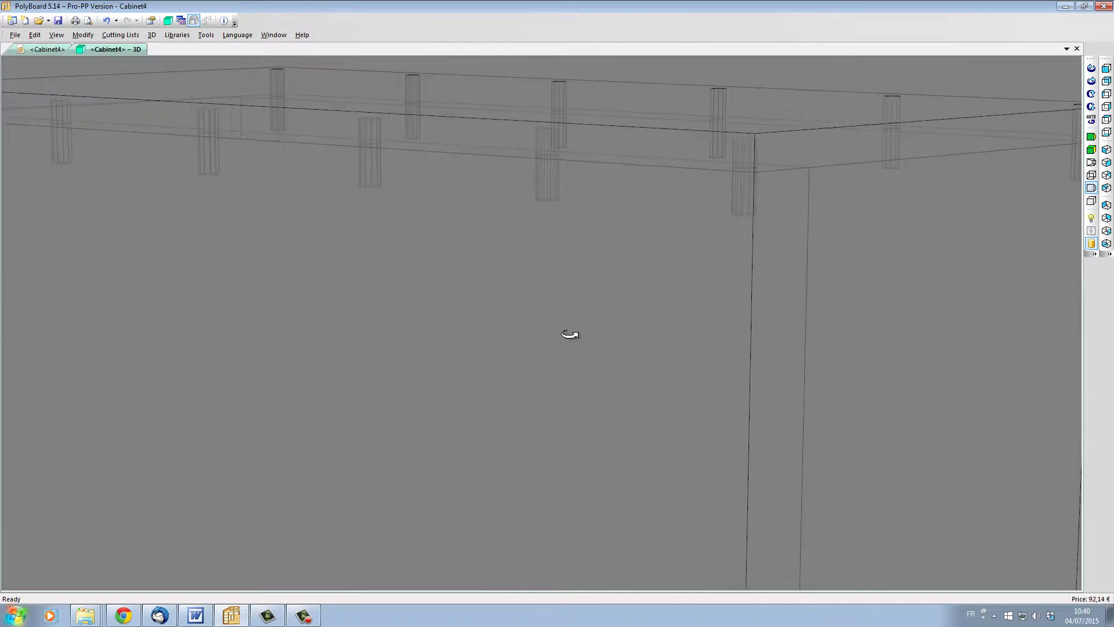